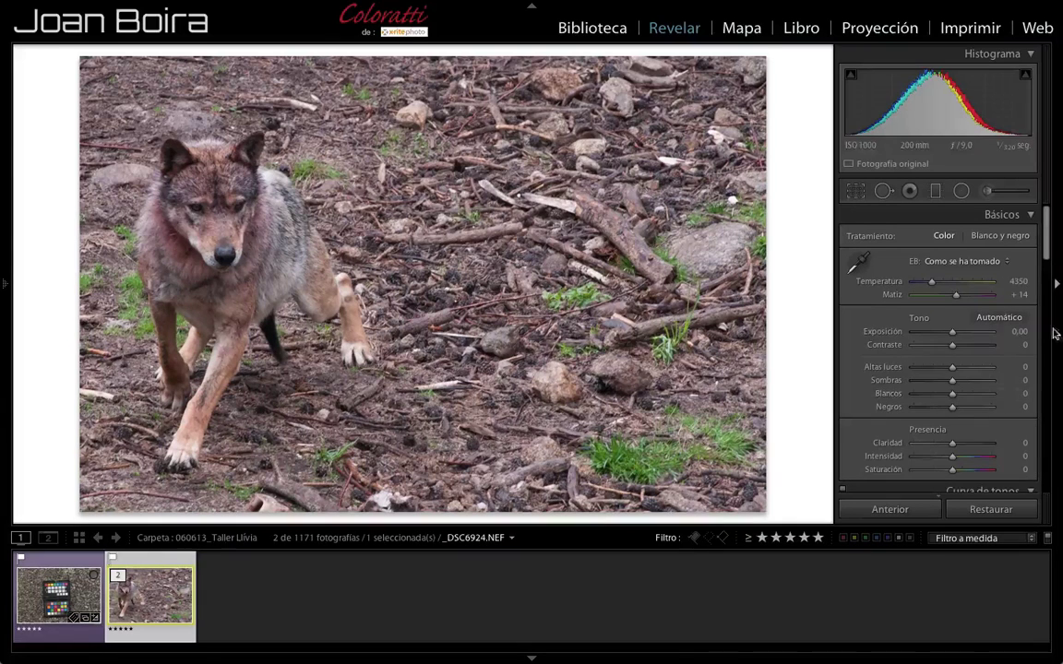
# Step: Open the ColorChecker shot _DSC6624.NEF and sample a grey patch for white balance 5400, tint 0
pyautogui.click(964, 261)
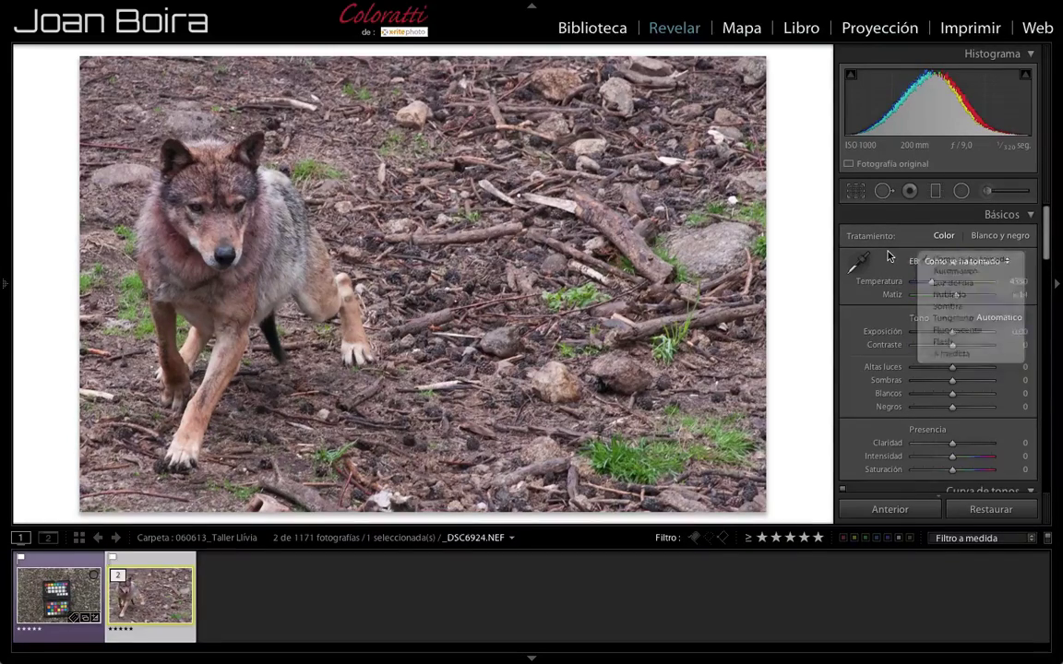
pyautogui.click(801, 233)
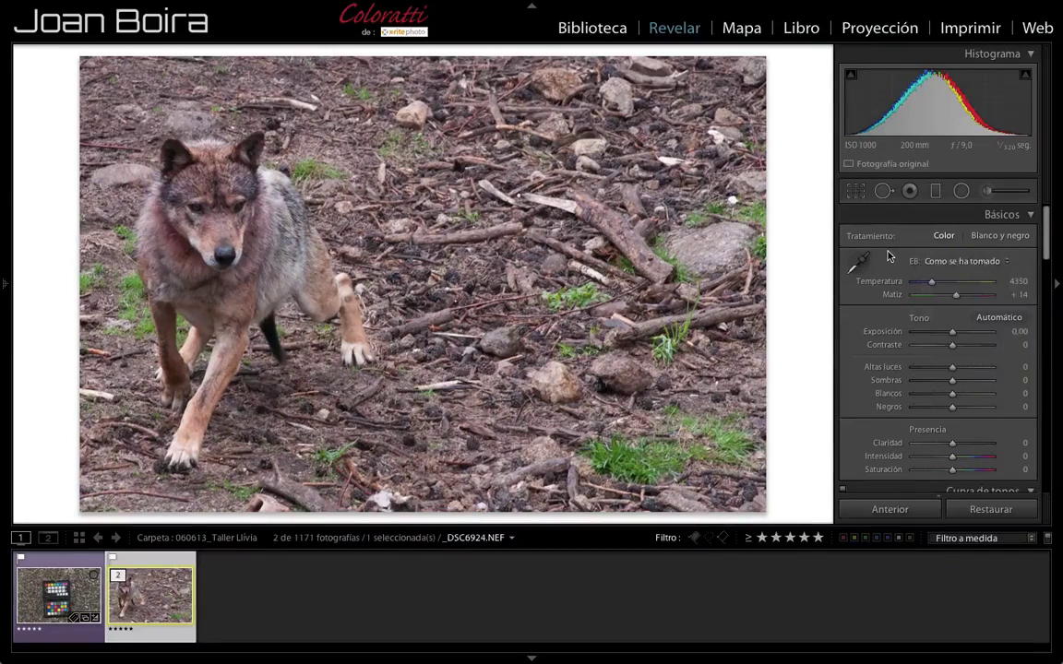
pyautogui.click(63, 590)
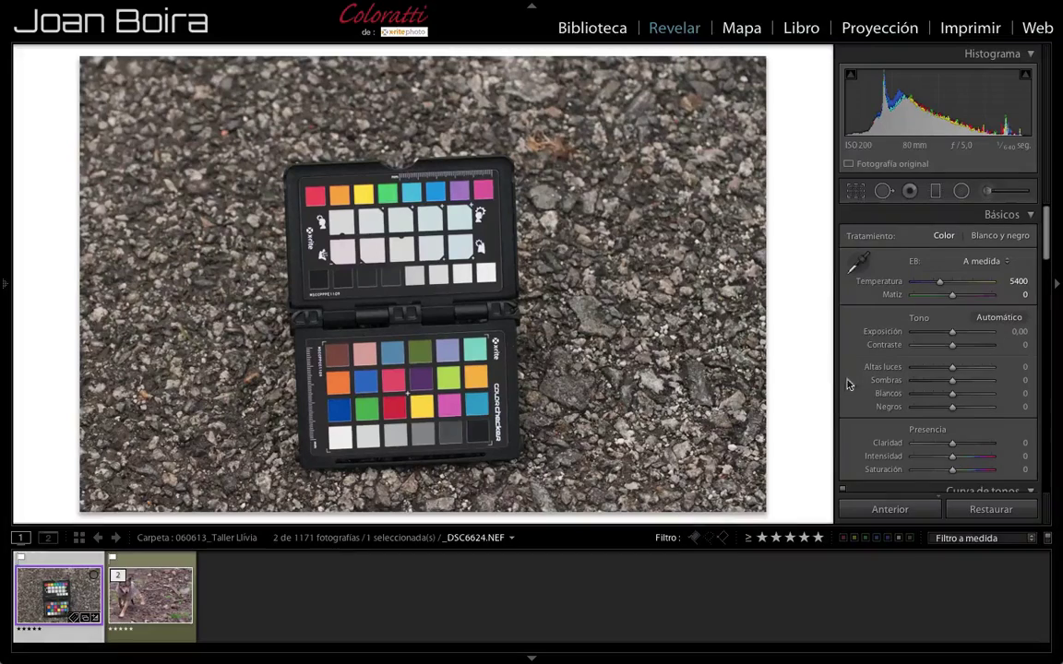
pyautogui.click(859, 261)
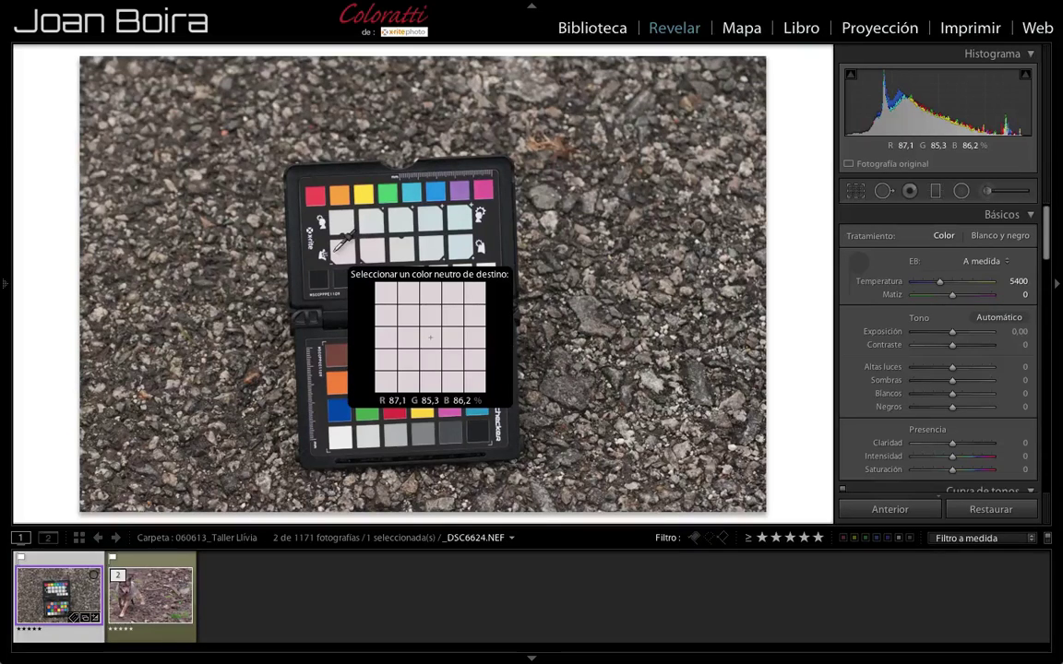
pyautogui.click(403, 249)
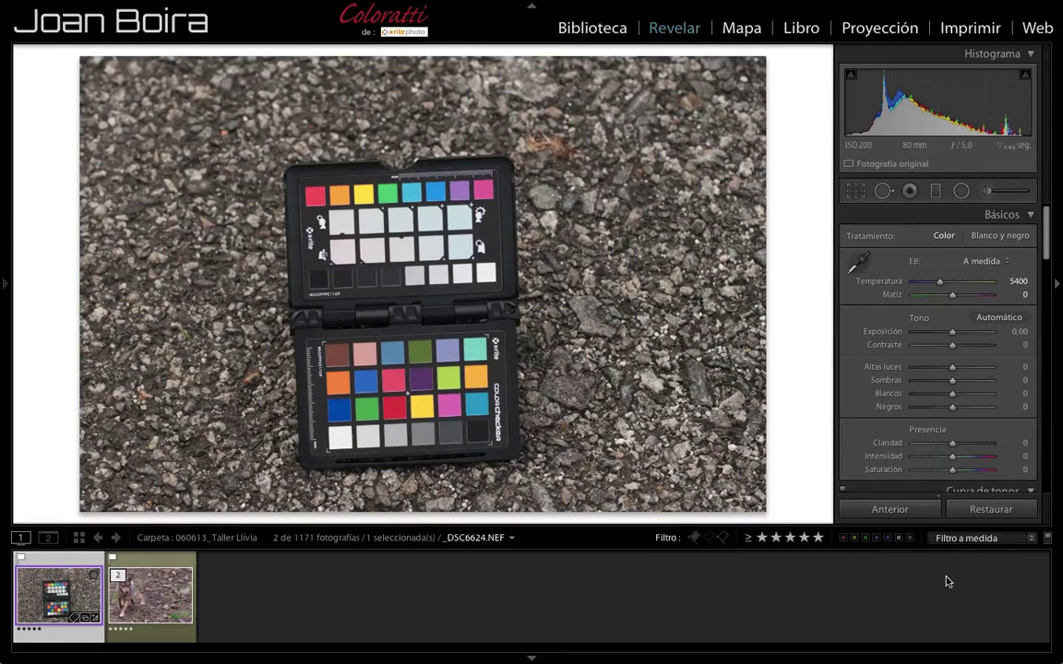
pyautogui.click(6, 282)
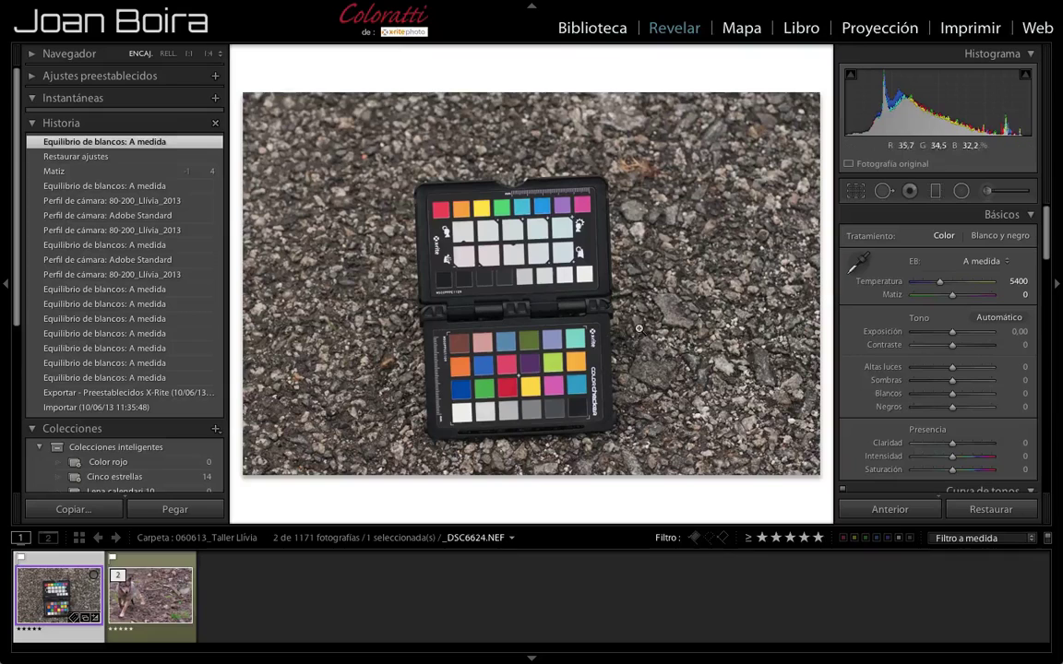
# Step: Copy the ColorChecker's white balance and process version settings, then return to the wolf photo
pyautogui.click(73, 509)
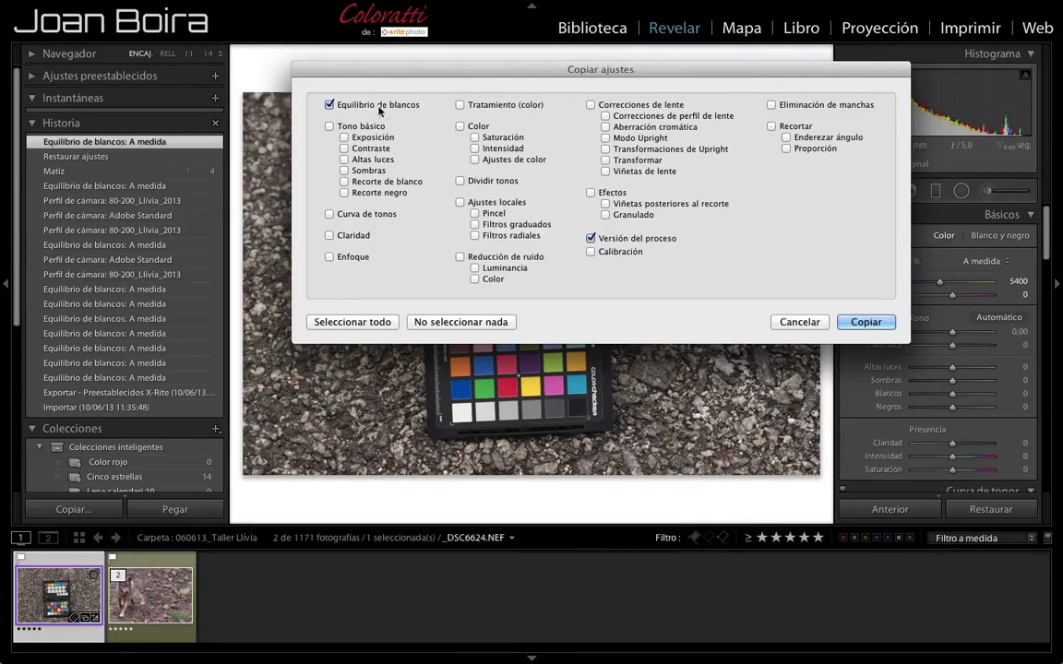
pyautogui.click(632, 240)
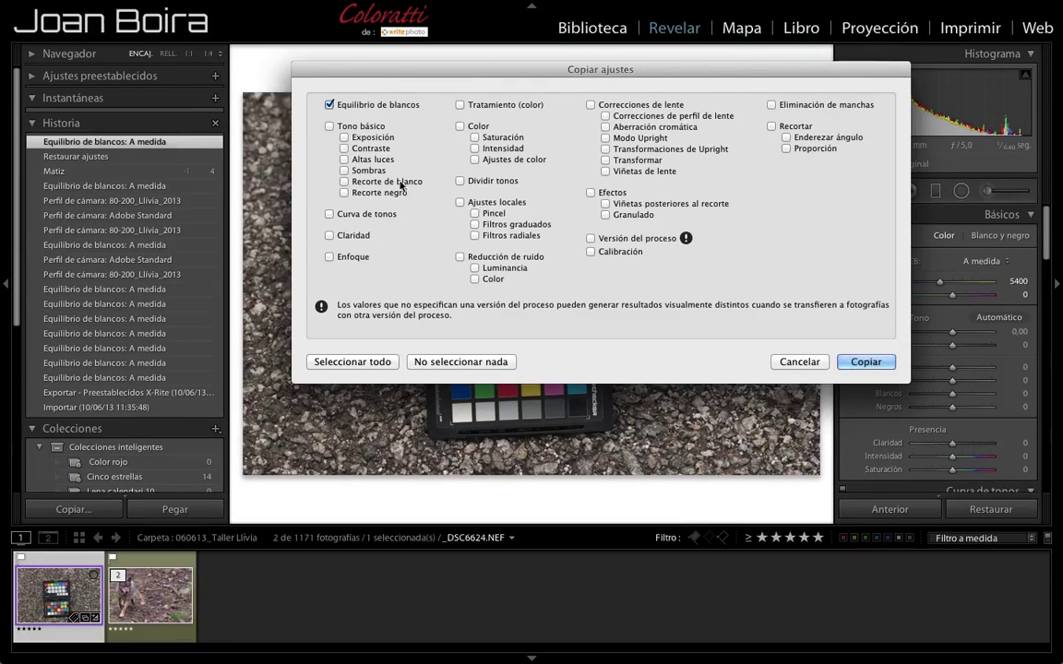
pyautogui.click(590, 239)
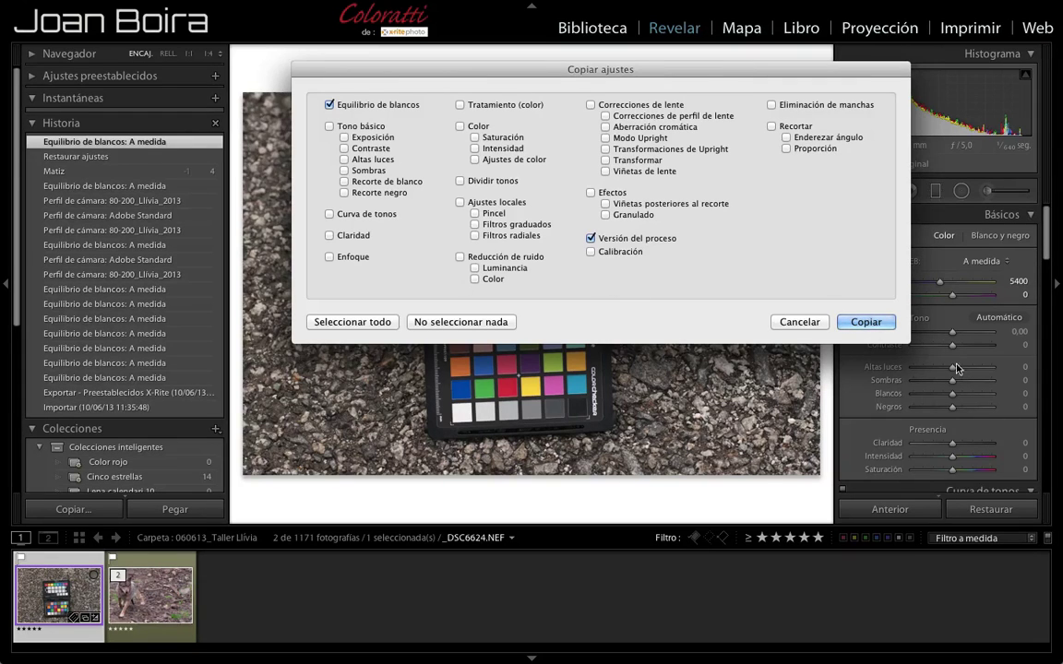
pyautogui.click(867, 322)
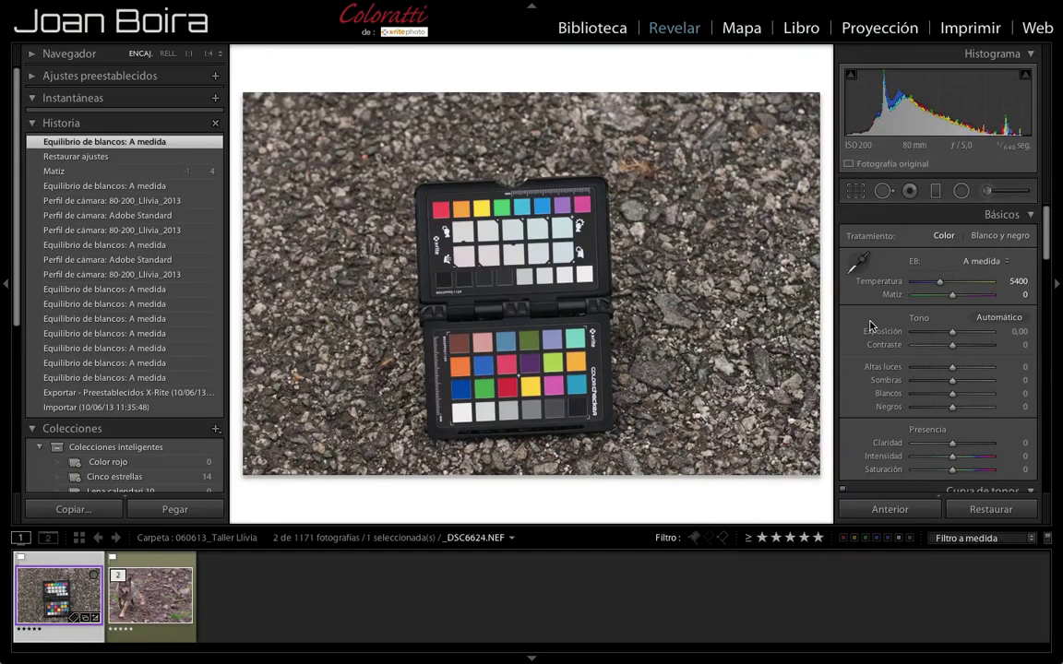
pyautogui.click(179, 591)
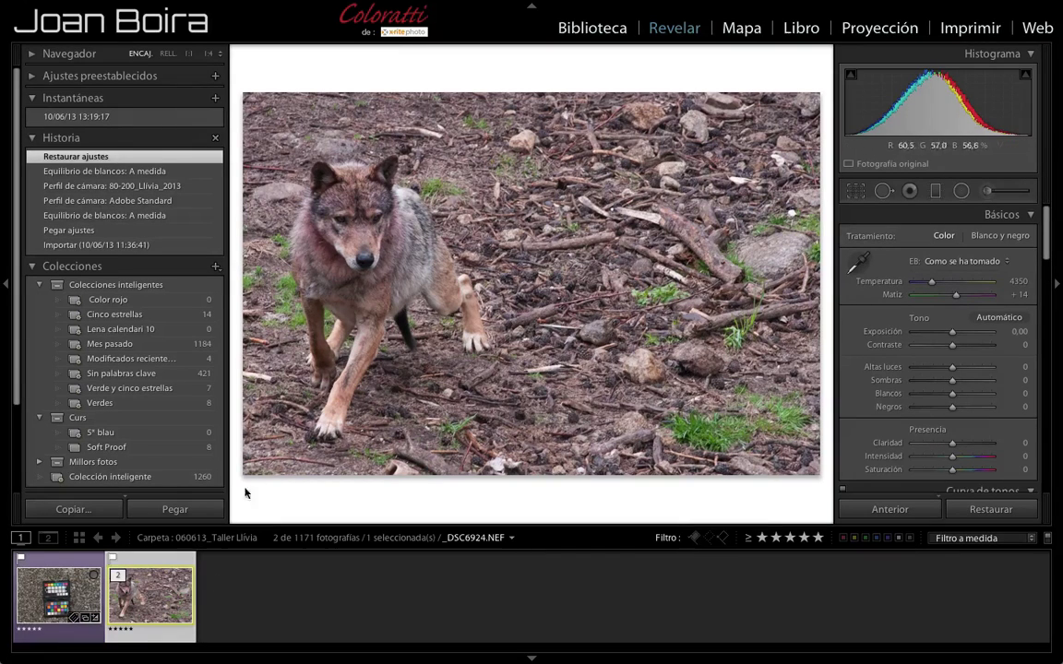
# Step: Paste the 5400 / tint 0 white balance onto the wolf photo _DSC6924.NEF
pyautogui.click(199, 509)
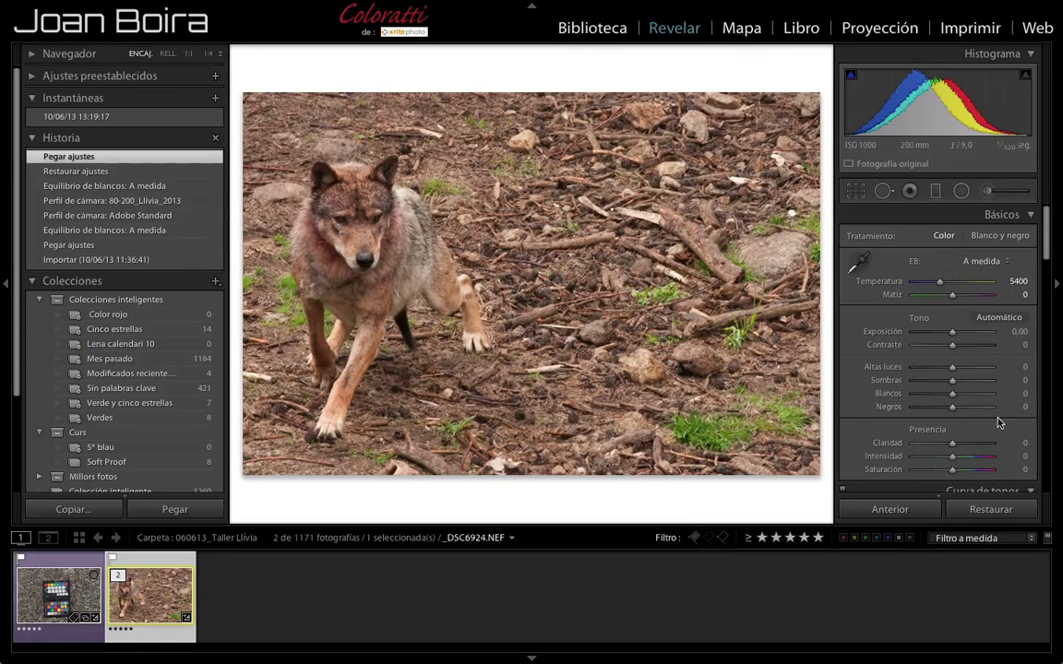
pyautogui.scroll(-5, 998, 422)
pyautogui.scroll(-5, 998, 422)
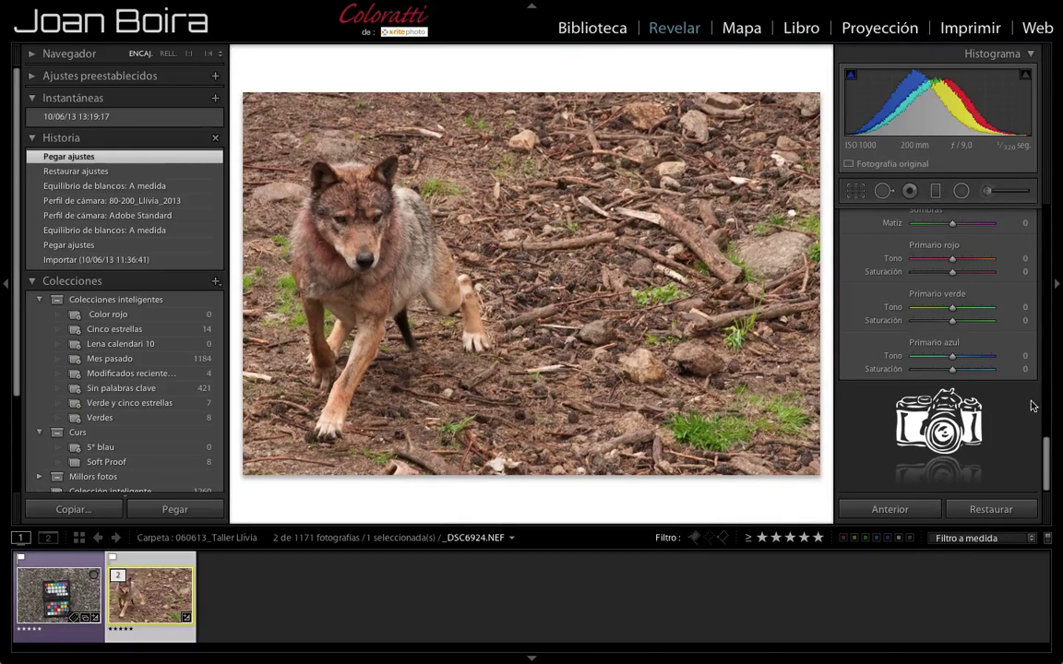
# Step: Try the ACR 4.4 and Adobe Standard calibration profiles, ending on ACR 4.4
pyautogui.scroll(2, 1029, 408)
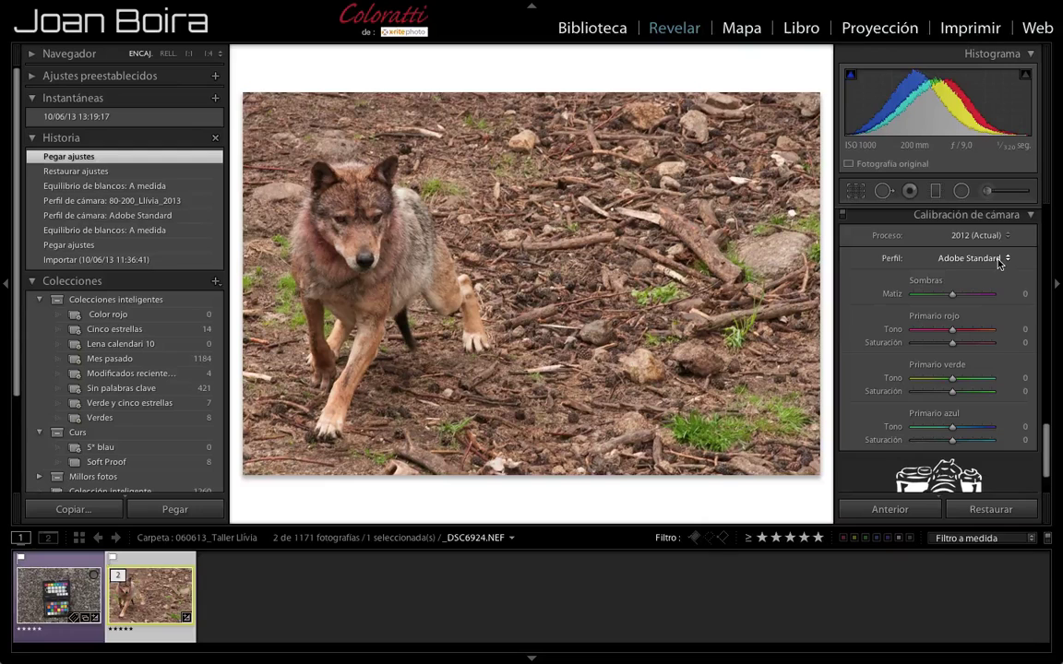
pyautogui.click(999, 261)
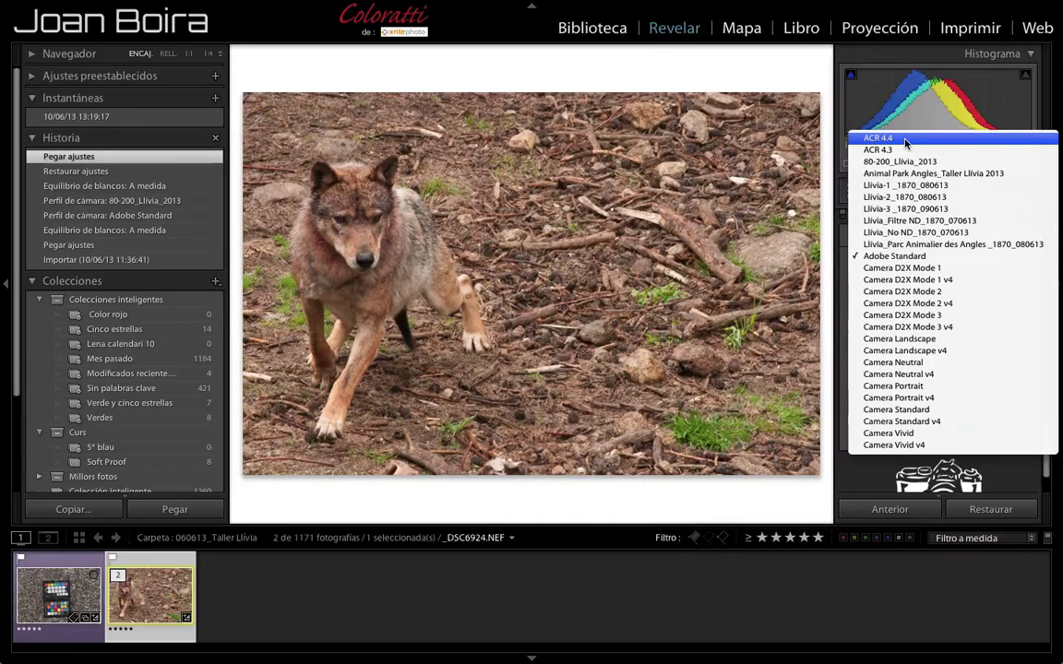
pyautogui.click(905, 141)
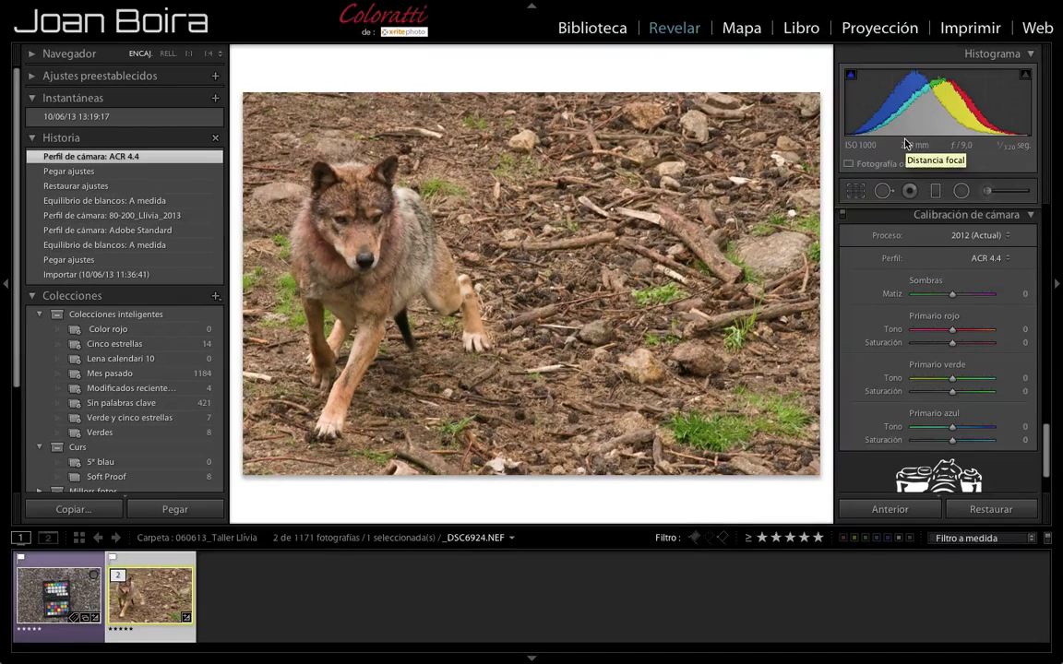
pyautogui.click(994, 259)
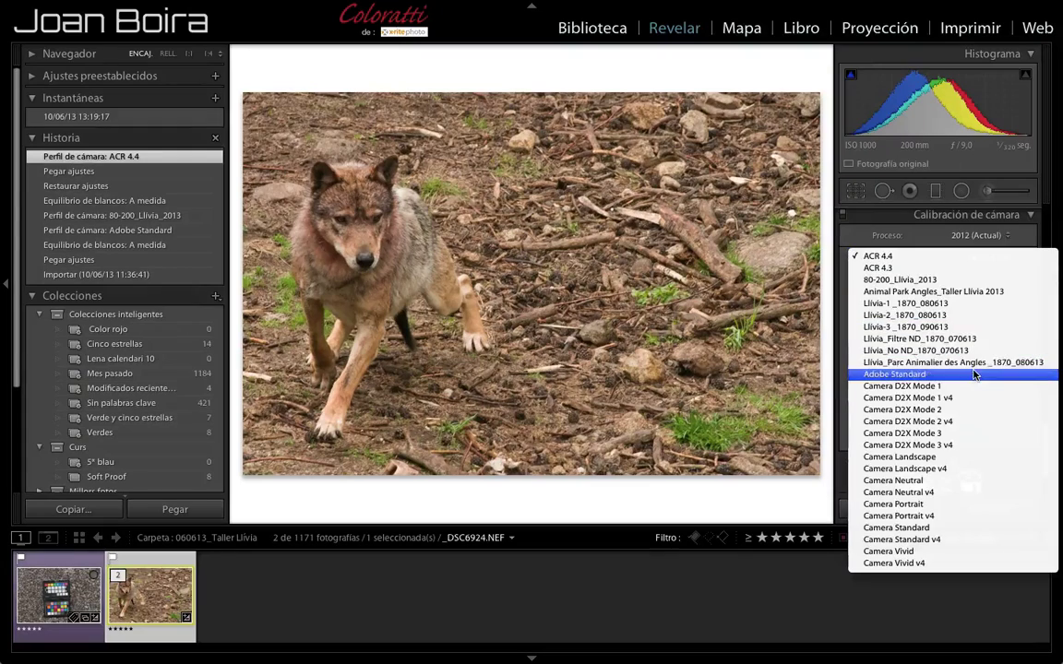
pyautogui.click(974, 374)
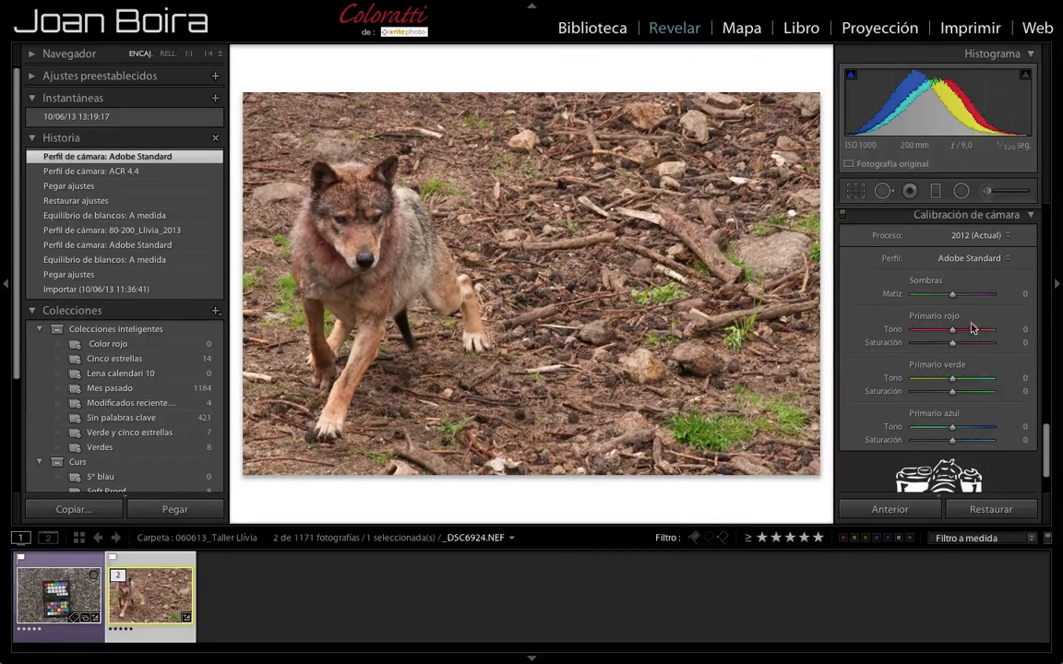
pyautogui.click(987, 260)
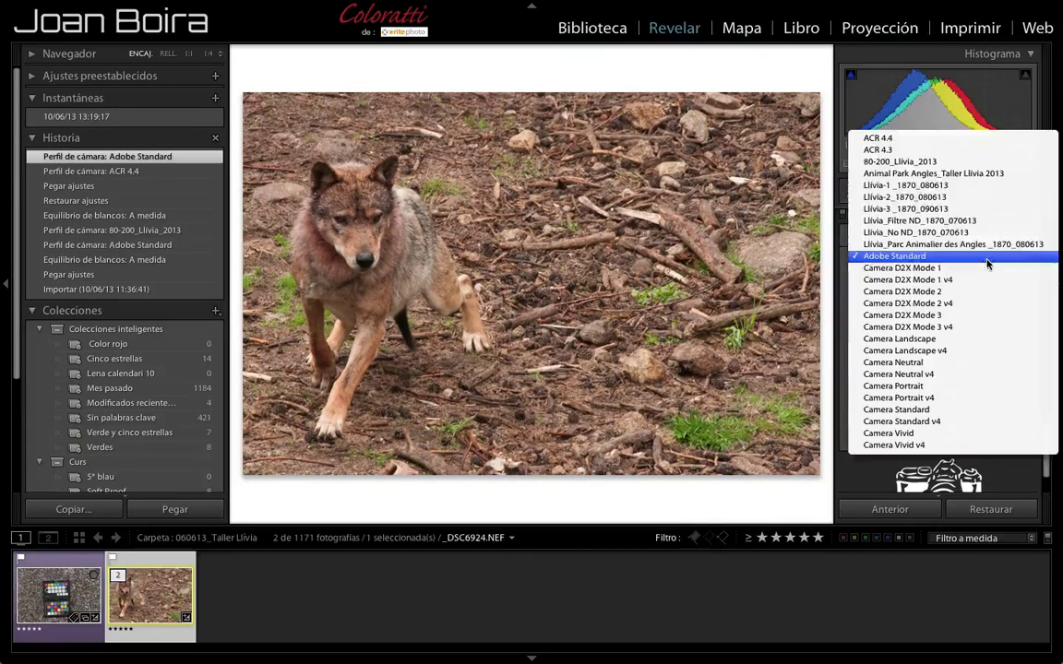
pyautogui.click(944, 139)
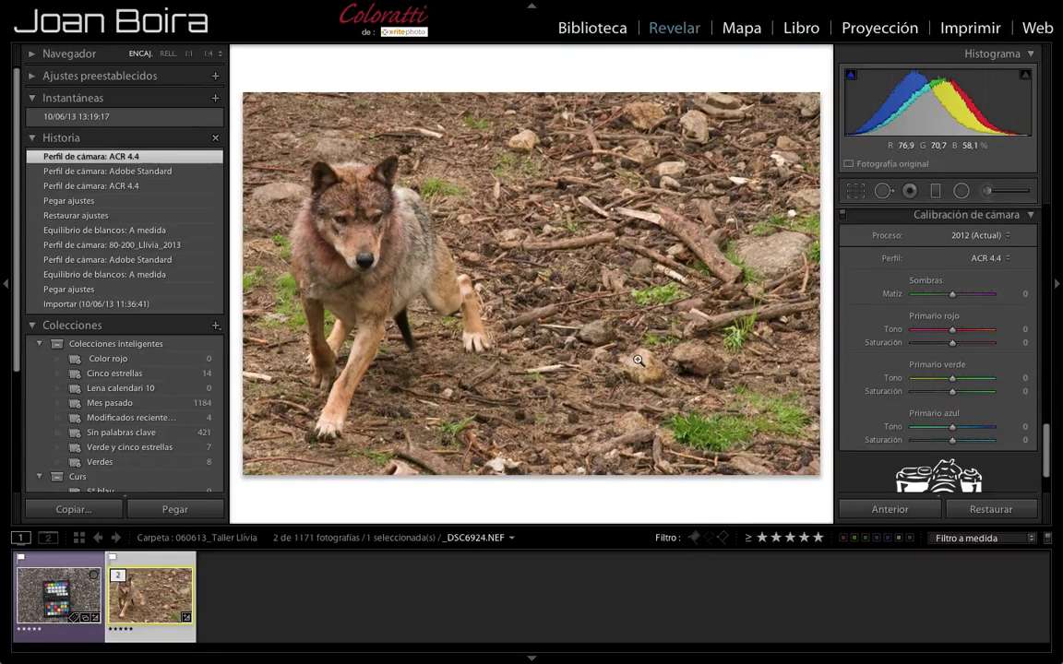
# Step: Compare the 80-200_Llivia_2013 and ACR 4.4 profiles, finishing on 80-200_Llivia_2013
pyautogui.click(996, 259)
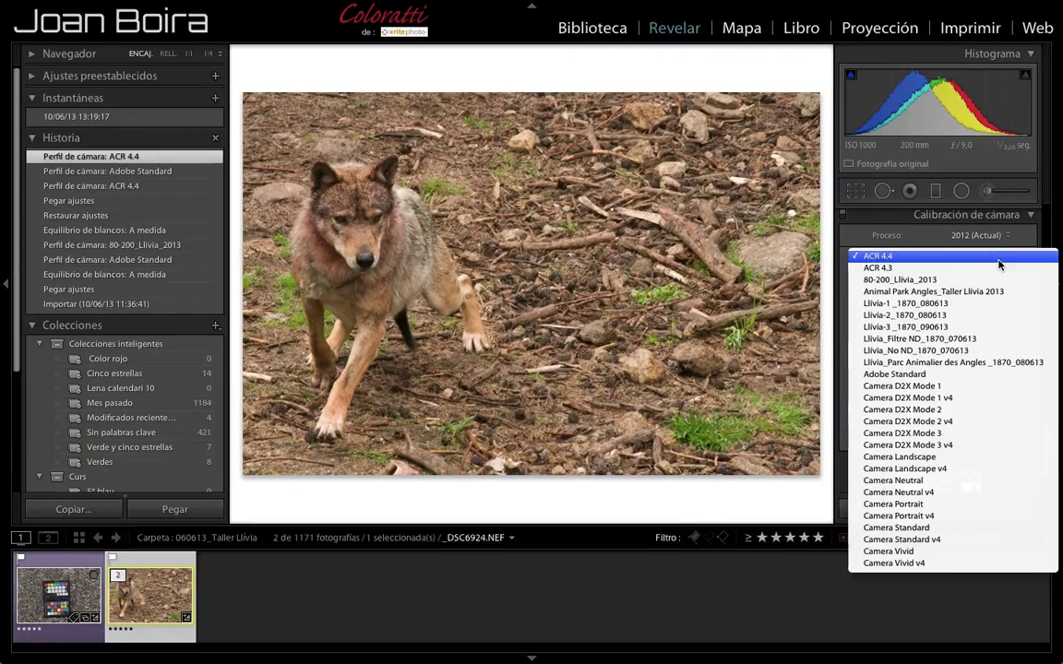
pyautogui.click(1000, 279)
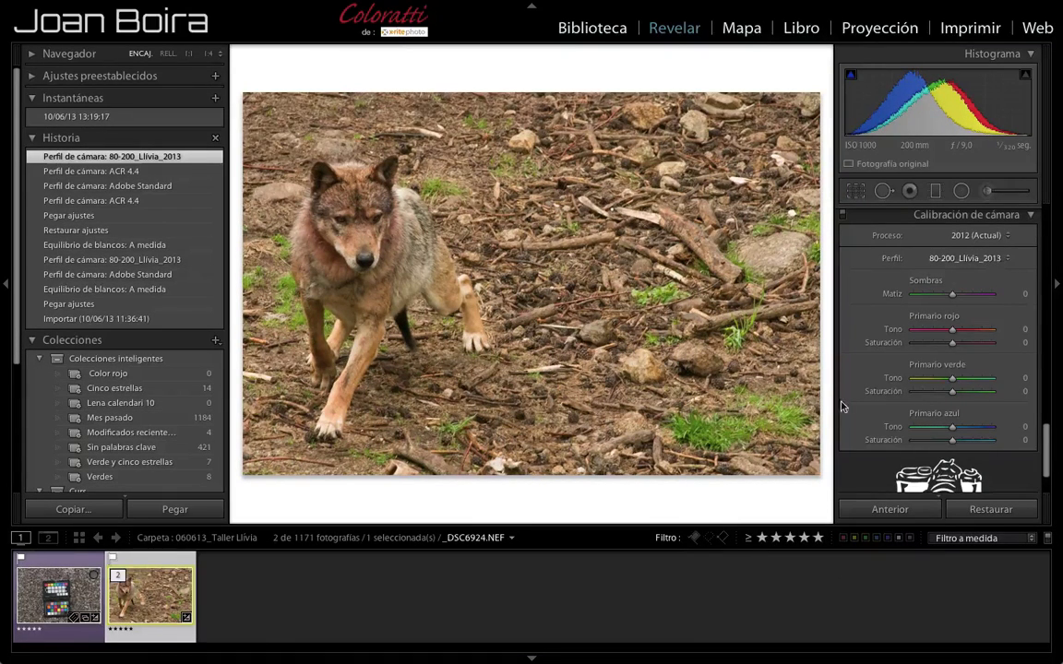
pyautogui.click(983, 259)
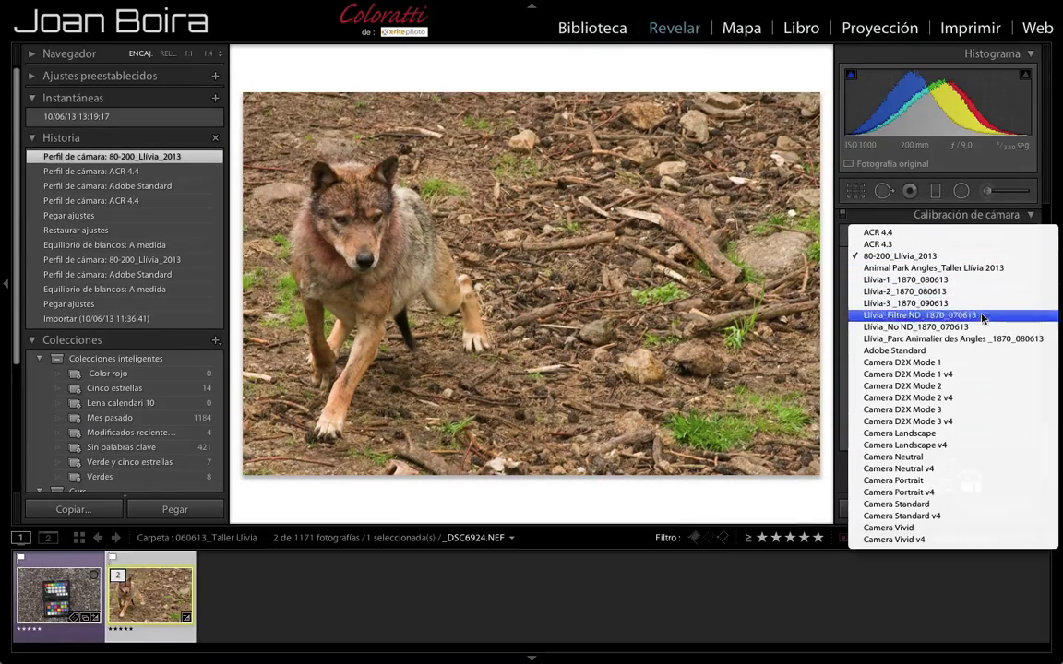
pyautogui.click(964, 233)
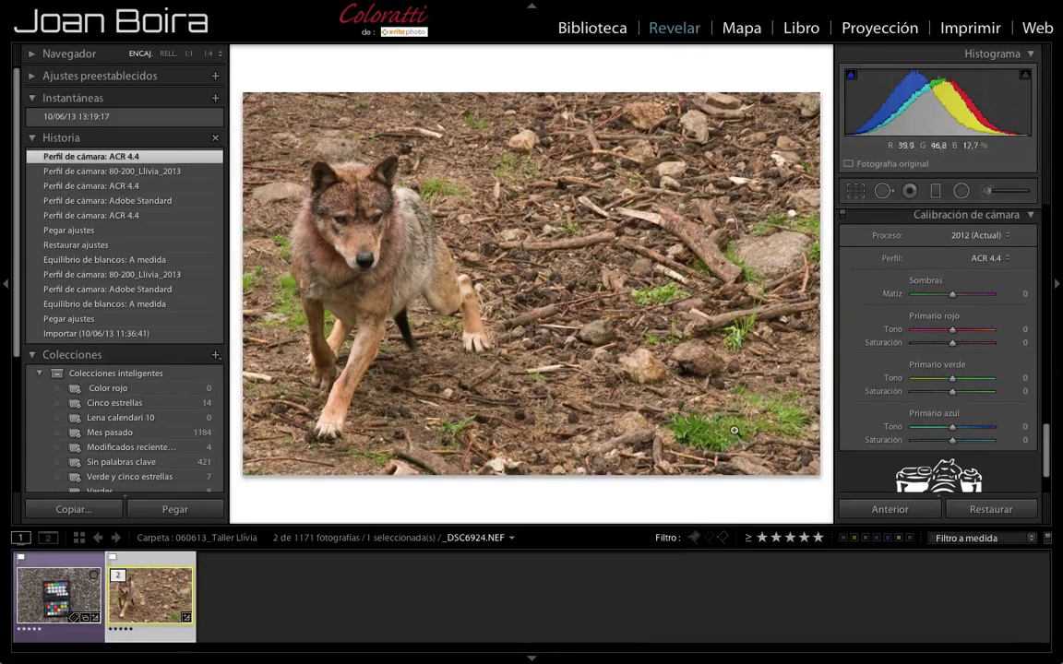
pyautogui.click(987, 258)
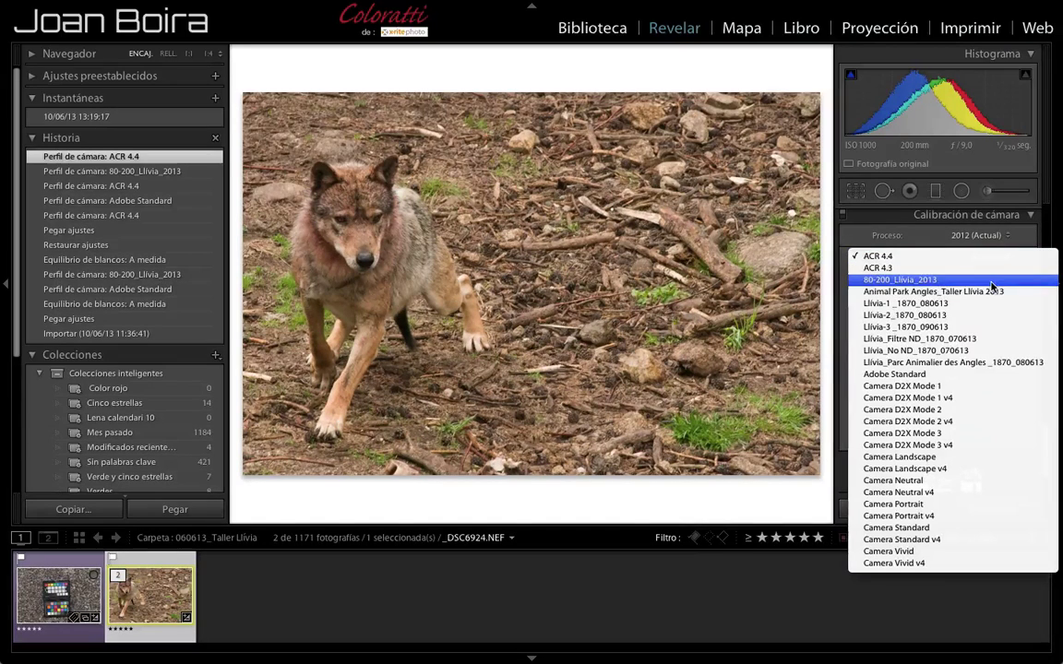
pyautogui.click(932, 279)
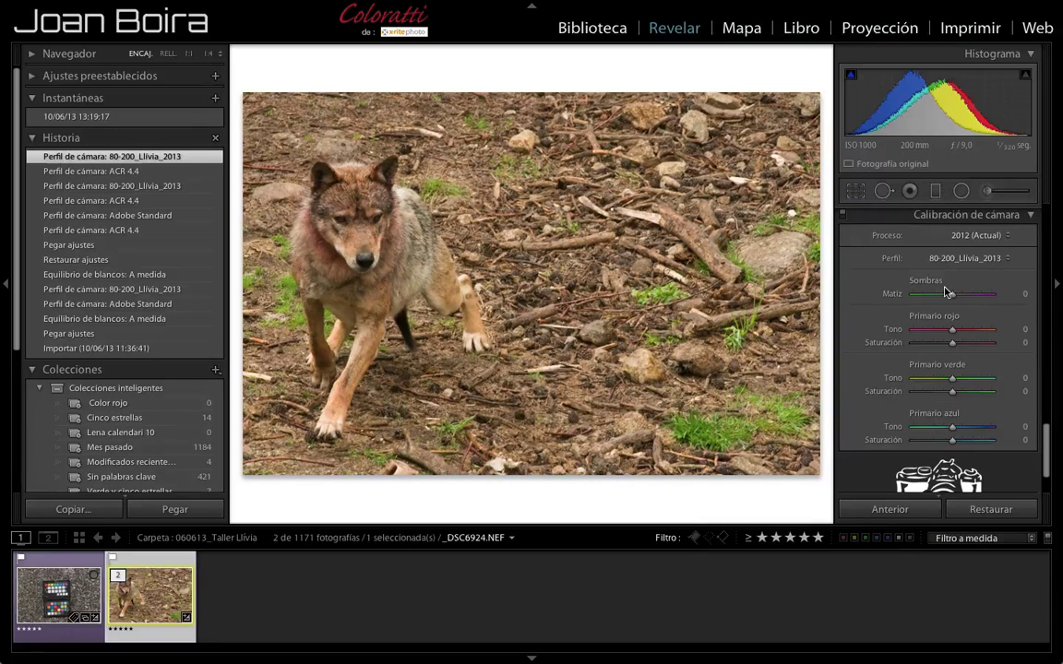
# Step: Enable lens profile corrections with make Nikon and the detected 80-200mm Adobe profile
pyautogui.scroll(5, 1020, 308)
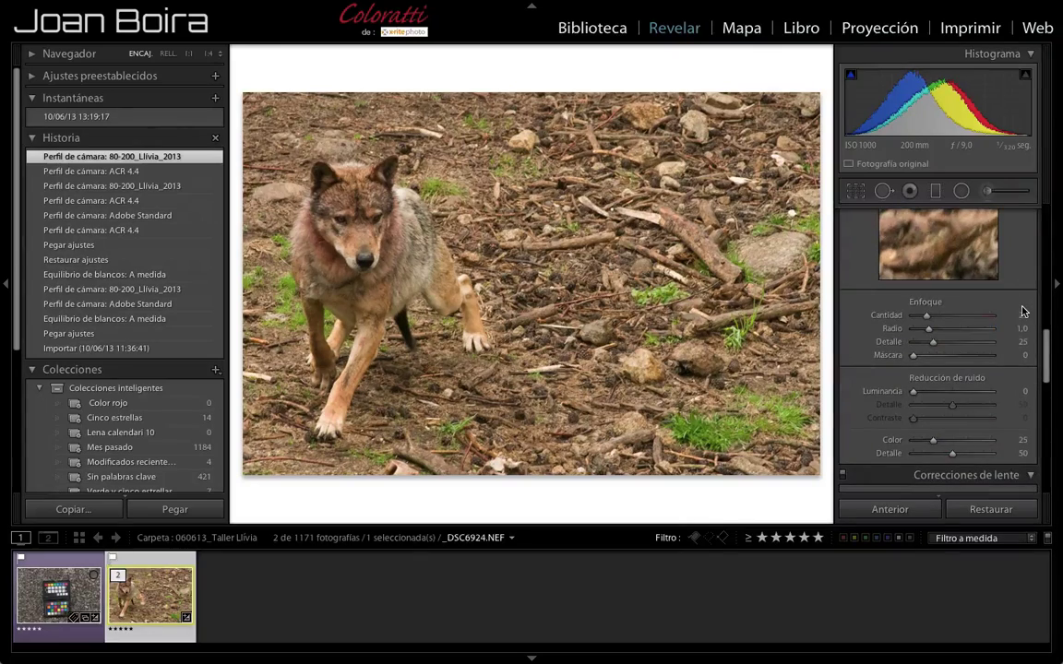
pyautogui.scroll(2, 1022, 312)
pyautogui.scroll(2, 1022, 310)
pyautogui.scroll(2, 1022, 309)
pyautogui.scroll(2, 1023, 307)
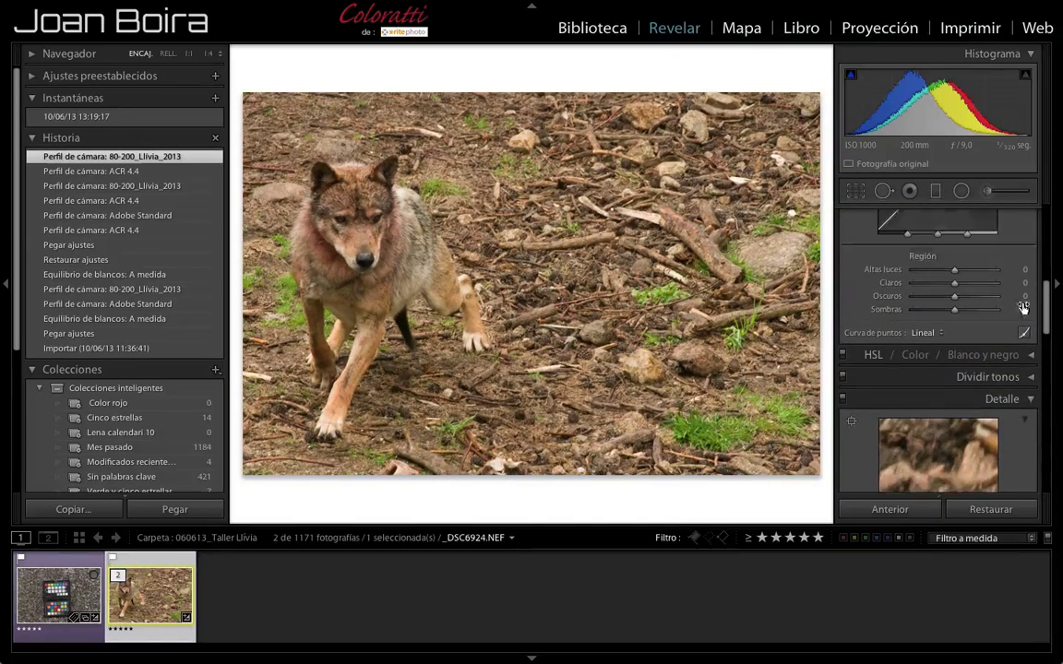
pyautogui.scroll(3, 1022, 308)
pyautogui.scroll(-4, 1022, 308)
pyautogui.scroll(-3, 1022, 309)
pyautogui.scroll(-3, 1022, 311)
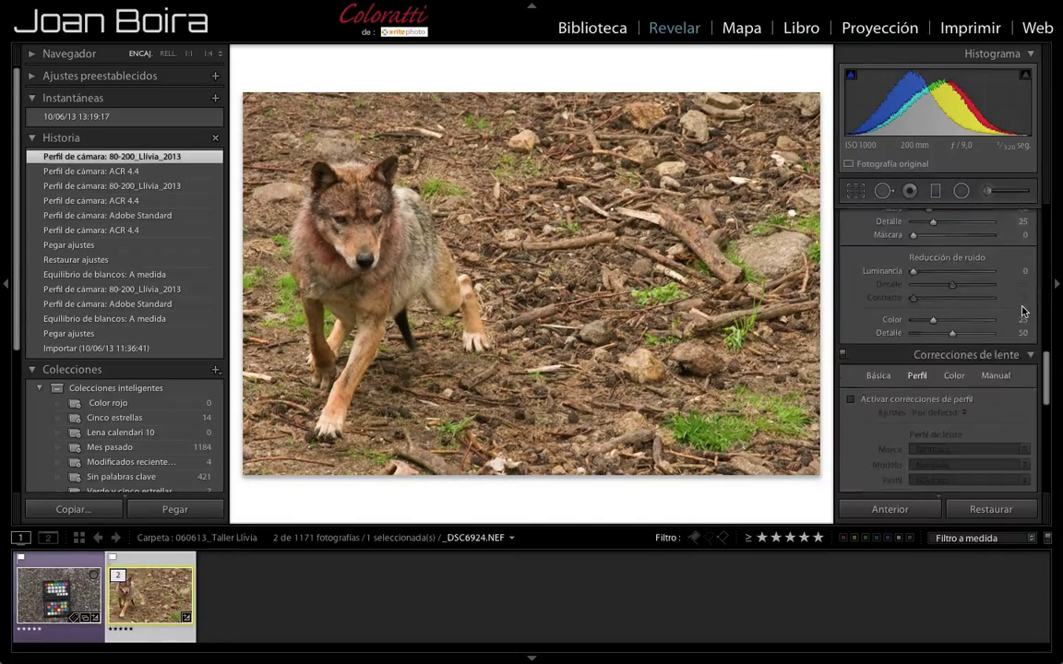
pyautogui.scroll(-2, 1021, 310)
pyautogui.scroll(-1, 1022, 309)
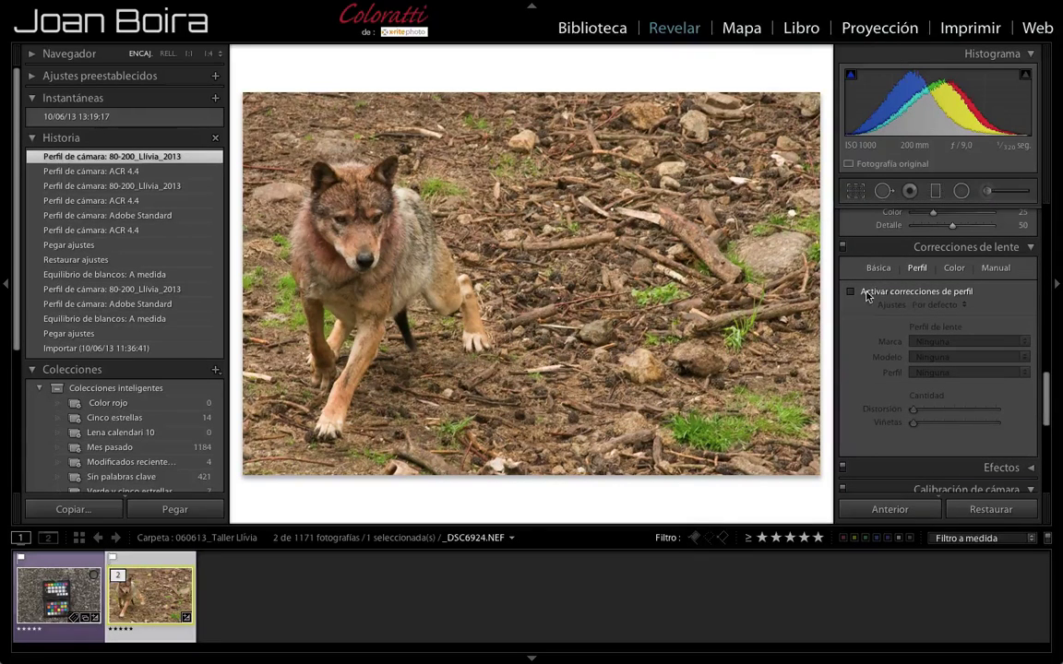
pyautogui.click(918, 294)
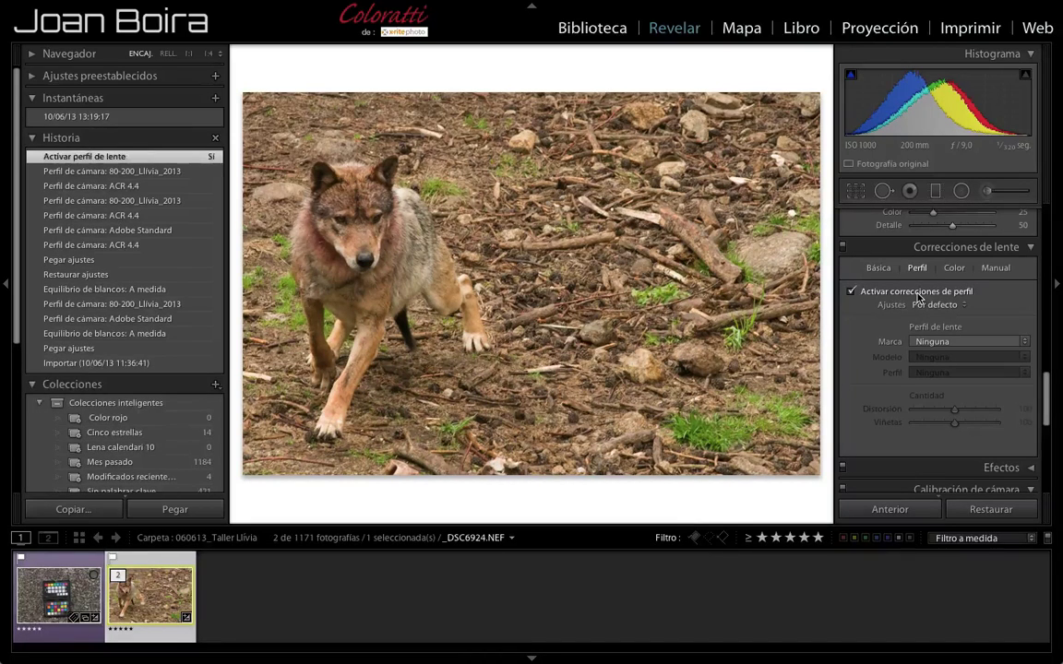
pyautogui.click(1028, 343)
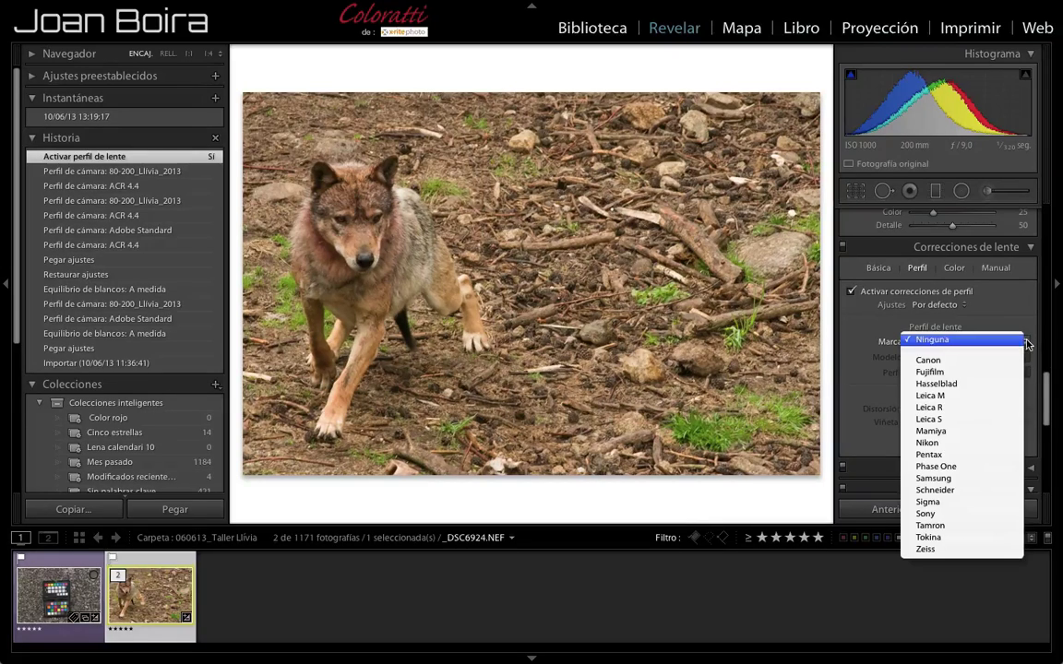
pyautogui.click(966, 445)
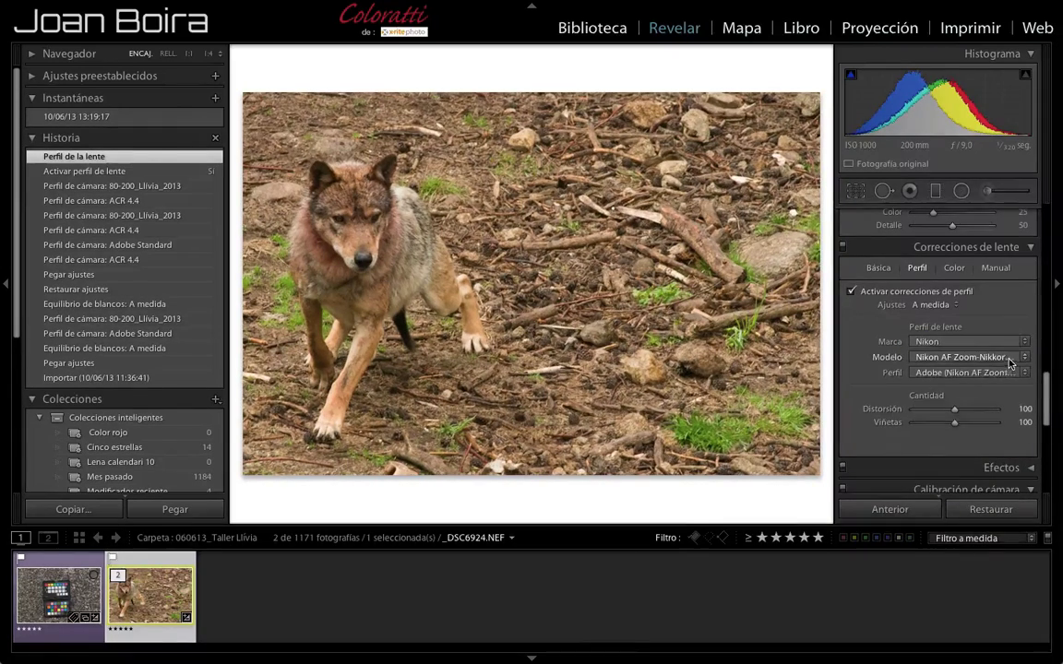
pyautogui.click(1007, 360)
pyautogui.click(1009, 360)
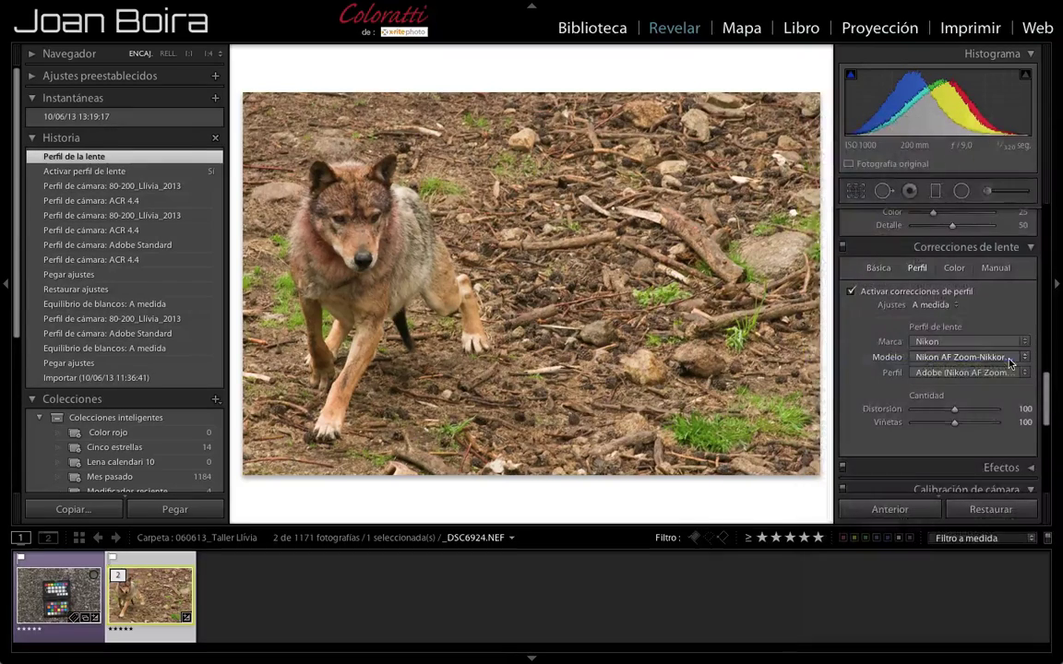
pyautogui.click(987, 371)
pyautogui.click(986, 371)
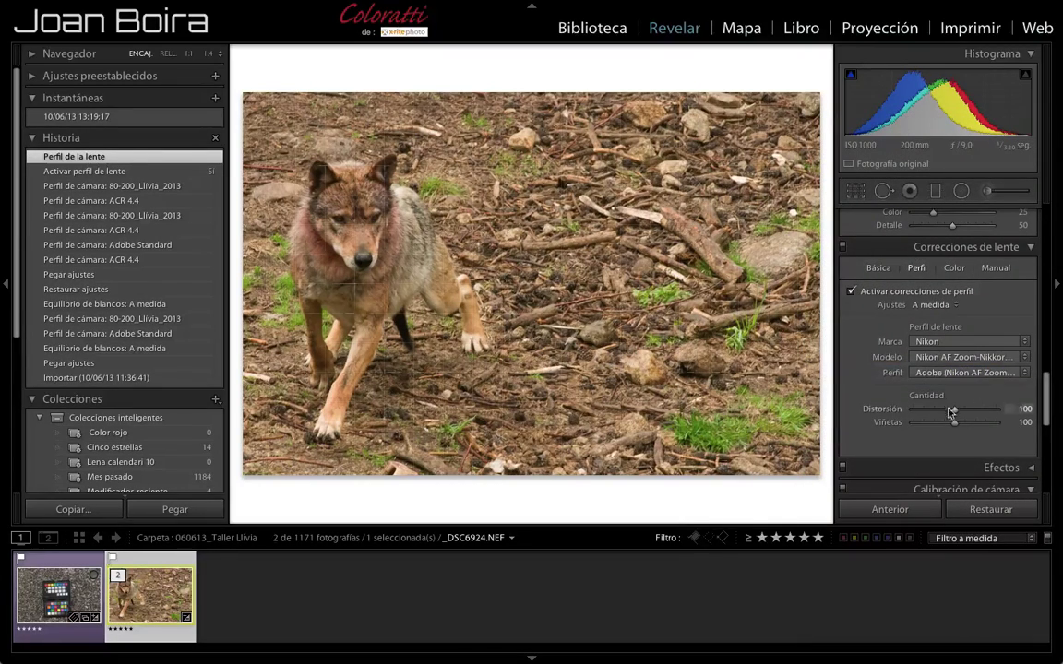
# Step: Toggle the lens corrections off and on to compare, leaving them enabled
pyautogui.click(867, 294)
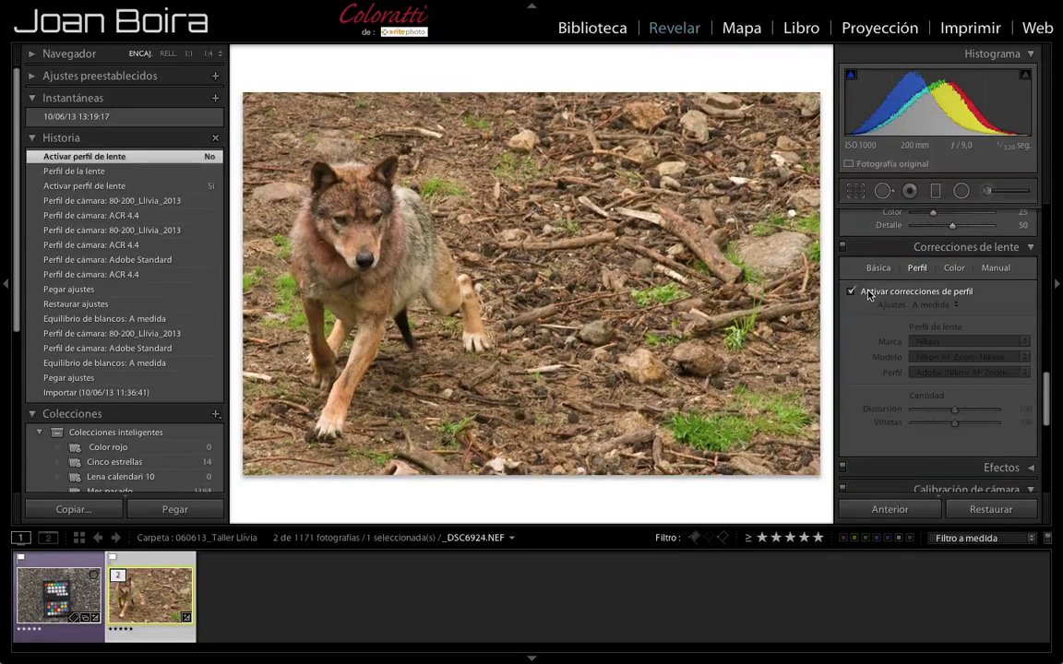
pyautogui.click(867, 293)
pyautogui.click(867, 294)
pyautogui.click(867, 294)
pyautogui.click(867, 293)
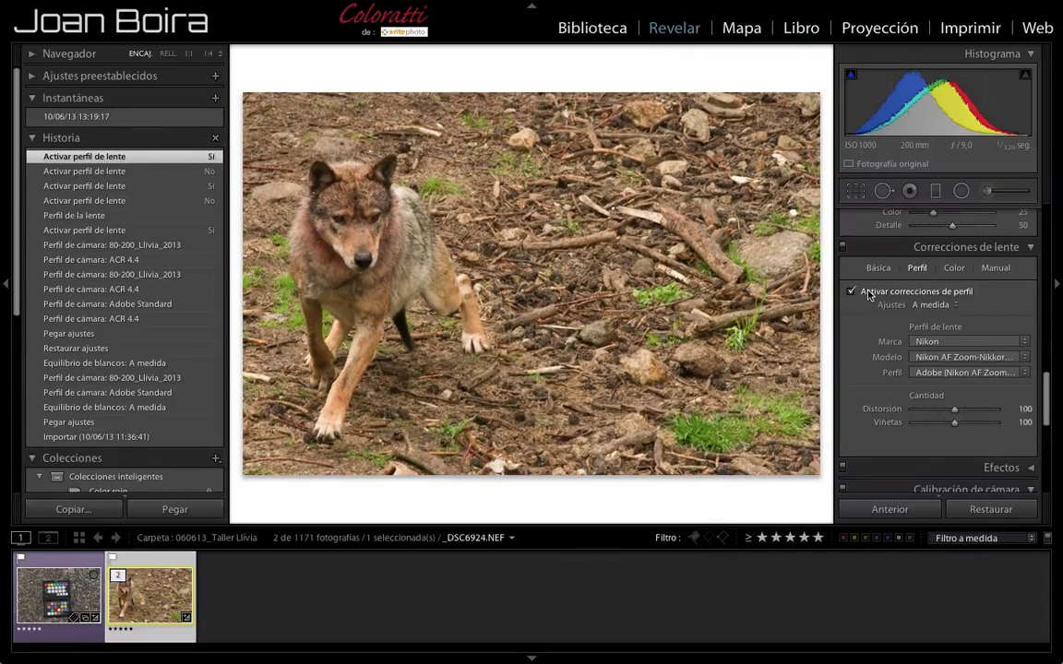
pyautogui.click(867, 293)
pyautogui.click(867, 294)
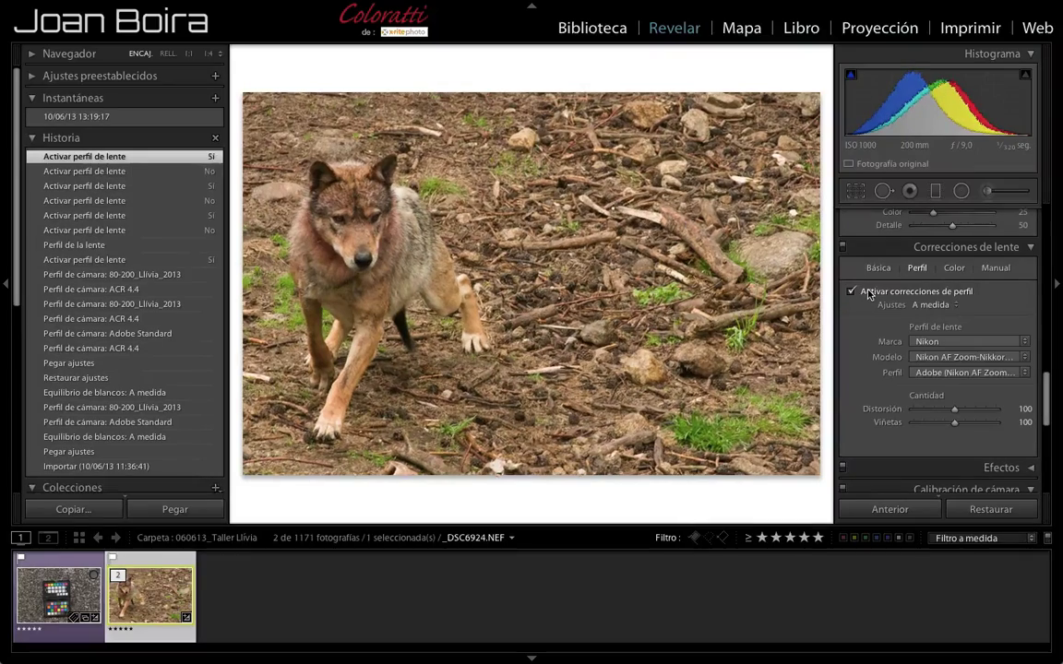
pyautogui.click(893, 294)
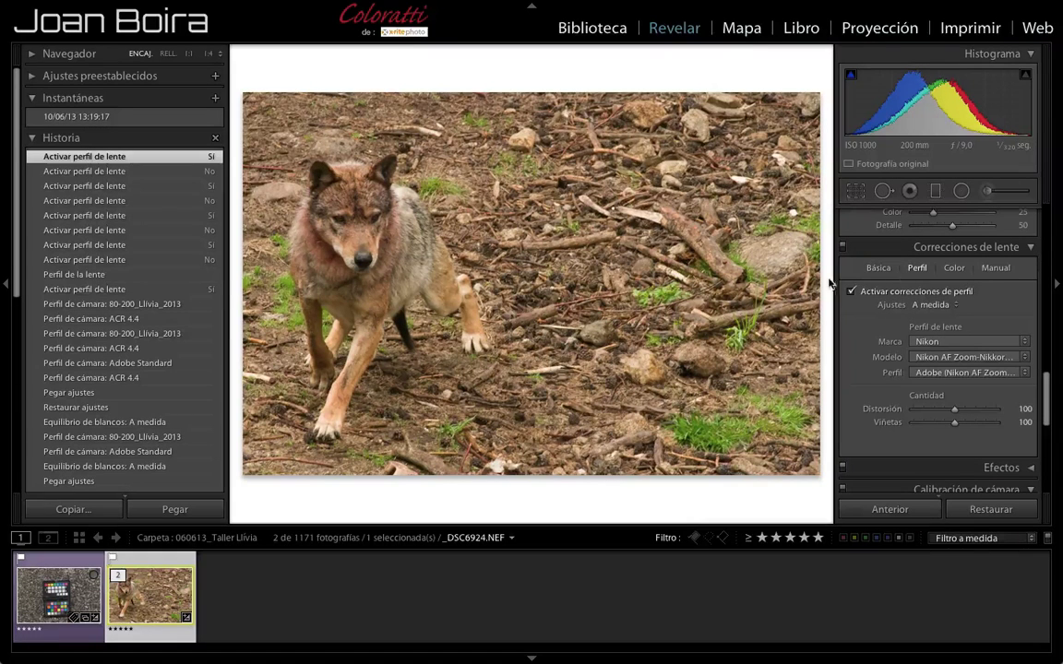
pyautogui.click(309, 176)
pyautogui.moveTo(270, 171); pyautogui.dragTo(539, 199)
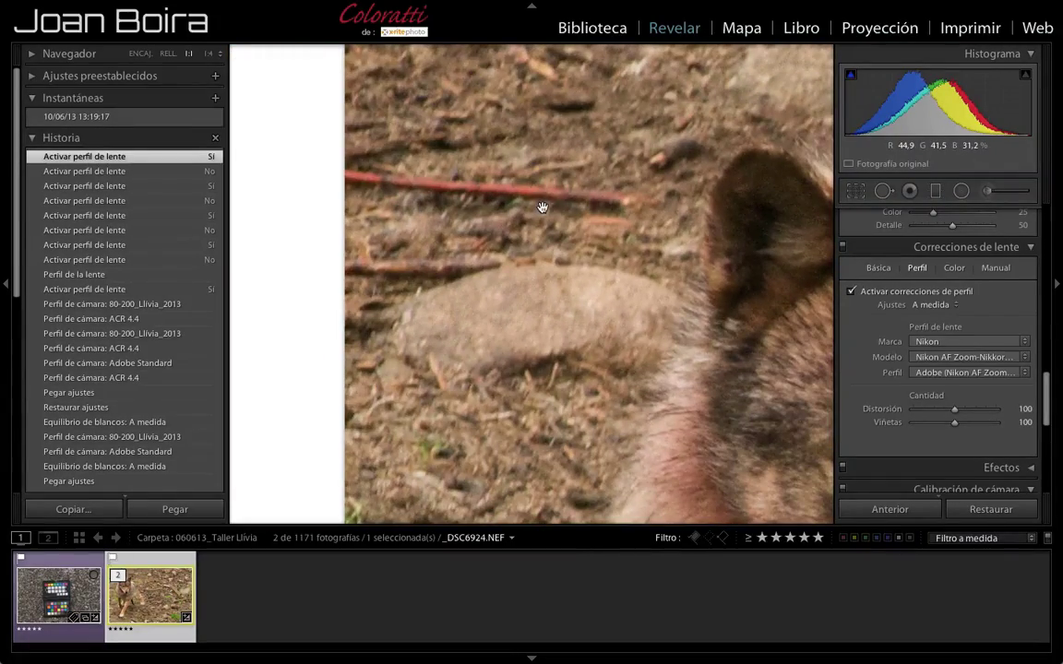
pyautogui.click(550, 198)
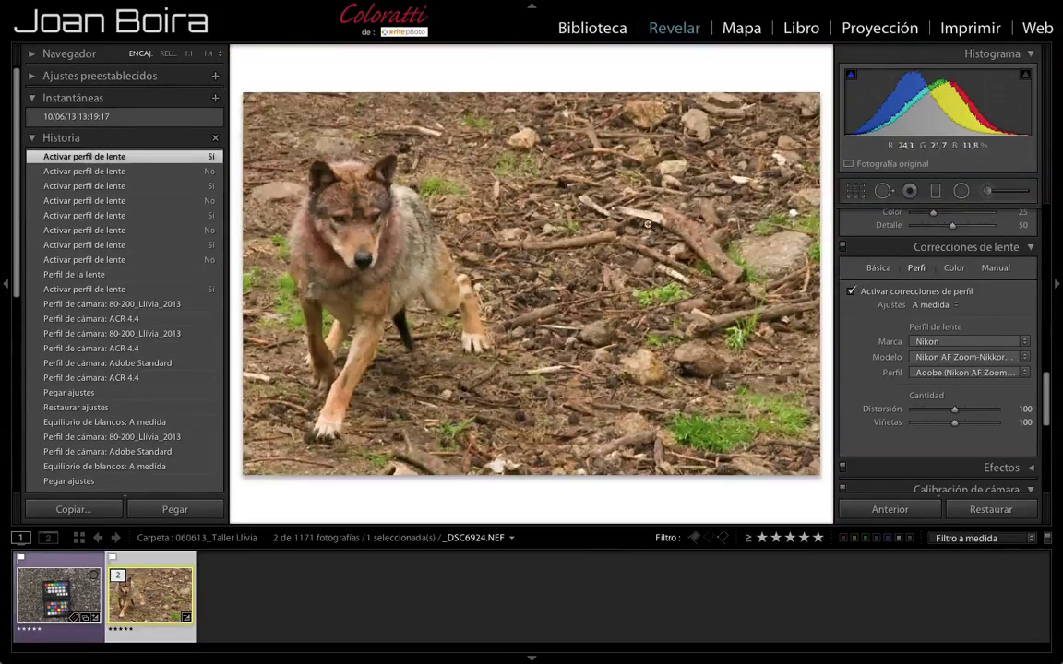
pyautogui.click(771, 389)
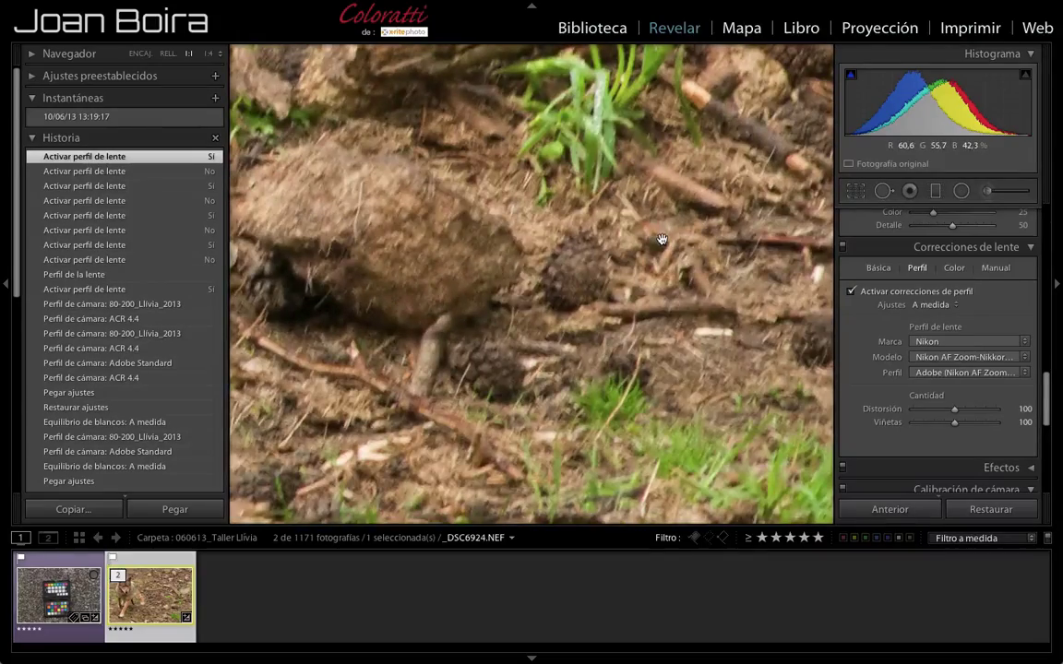
pyautogui.moveTo(800, 249); pyautogui.dragTo(455, 228)
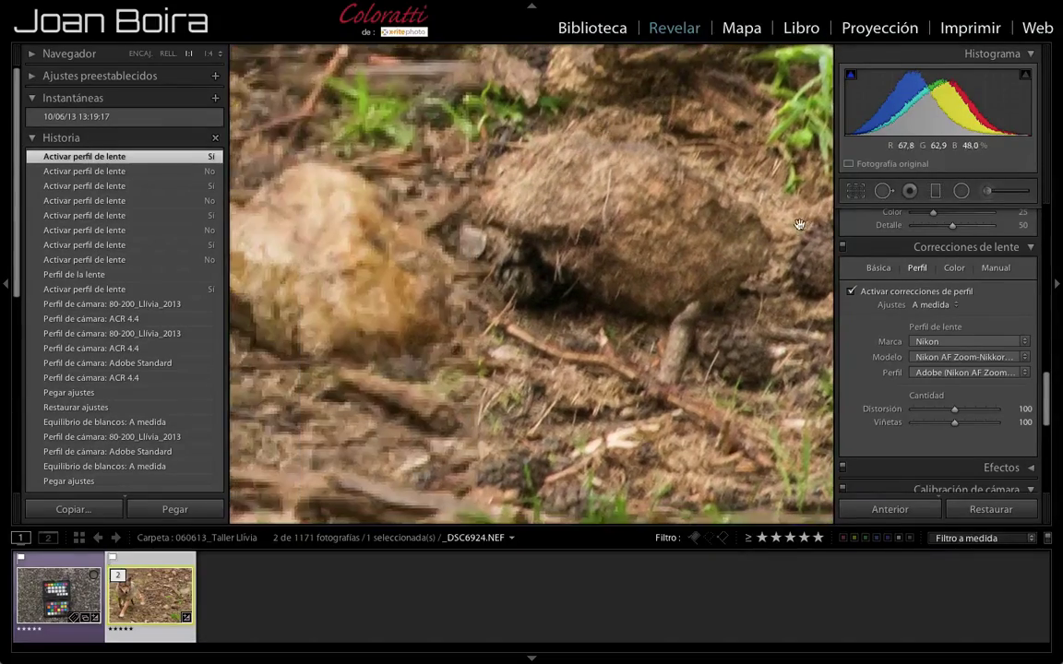
pyautogui.click(460, 226)
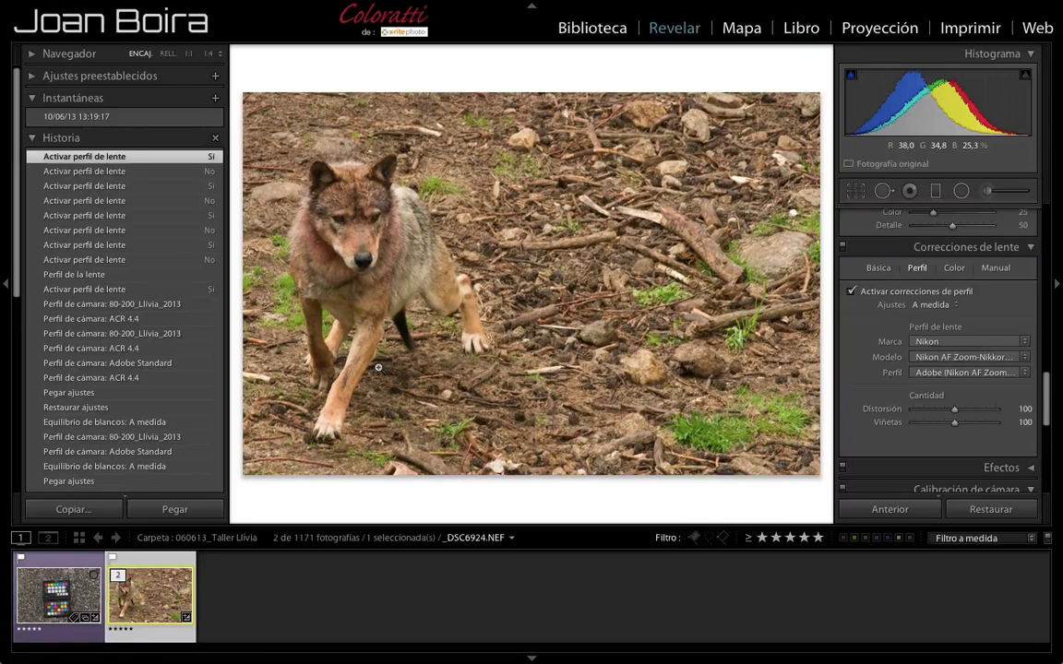
pyautogui.click(954, 269)
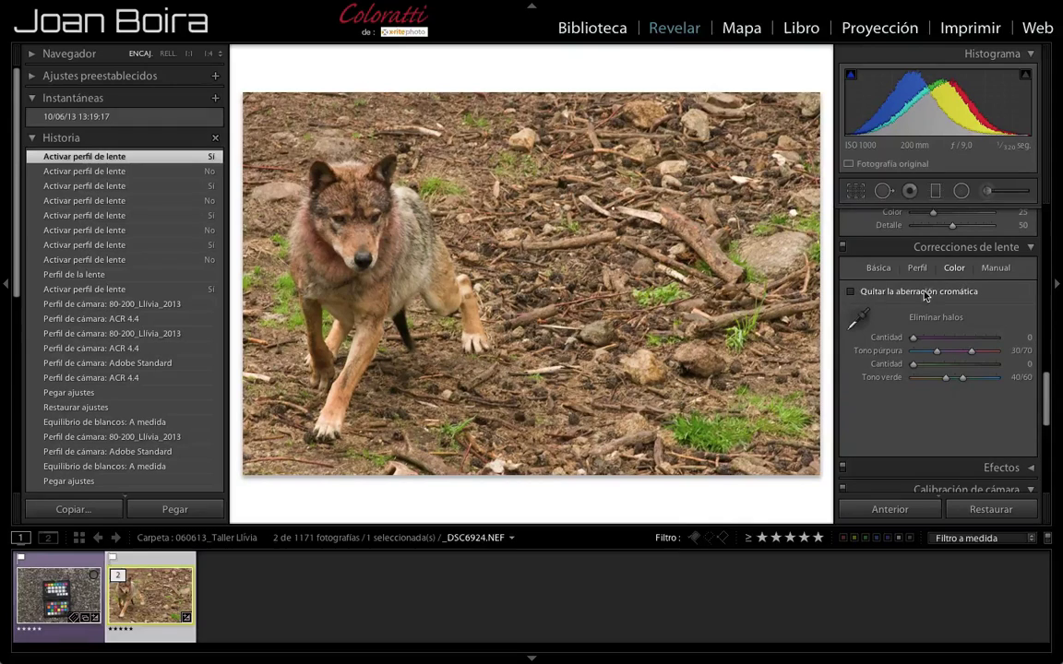
pyautogui.click(922, 292)
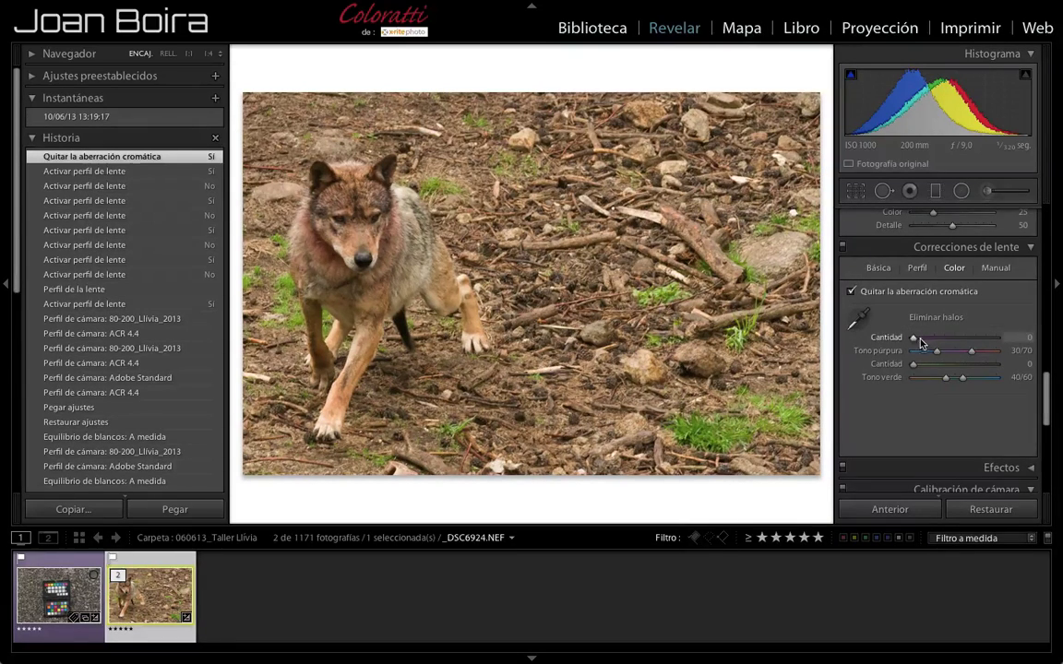
pyautogui.click(851, 292)
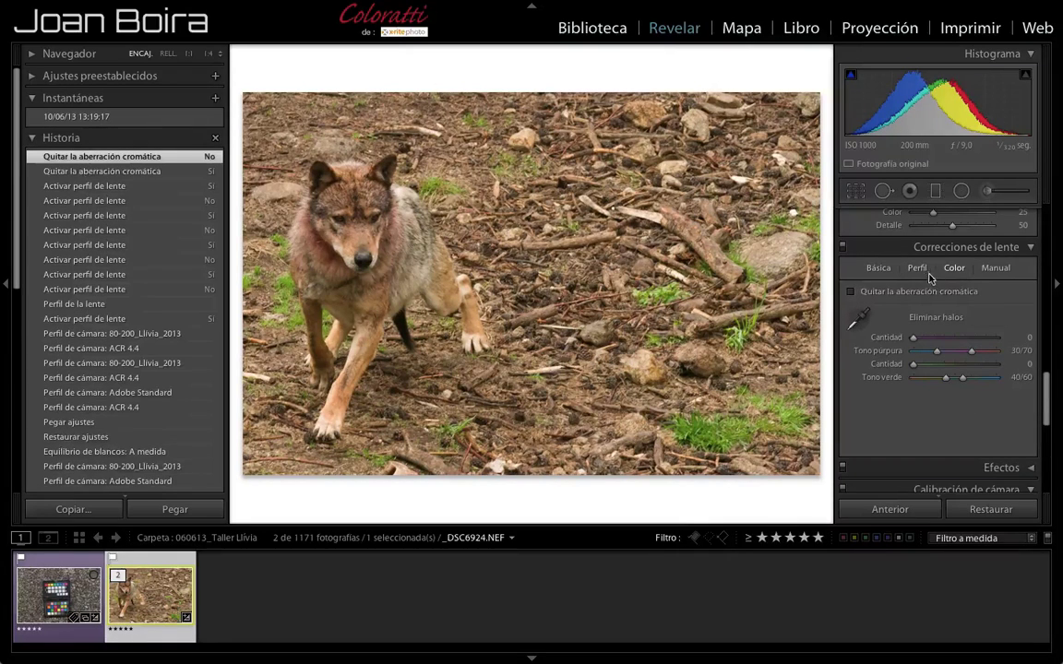
pyautogui.click(917, 268)
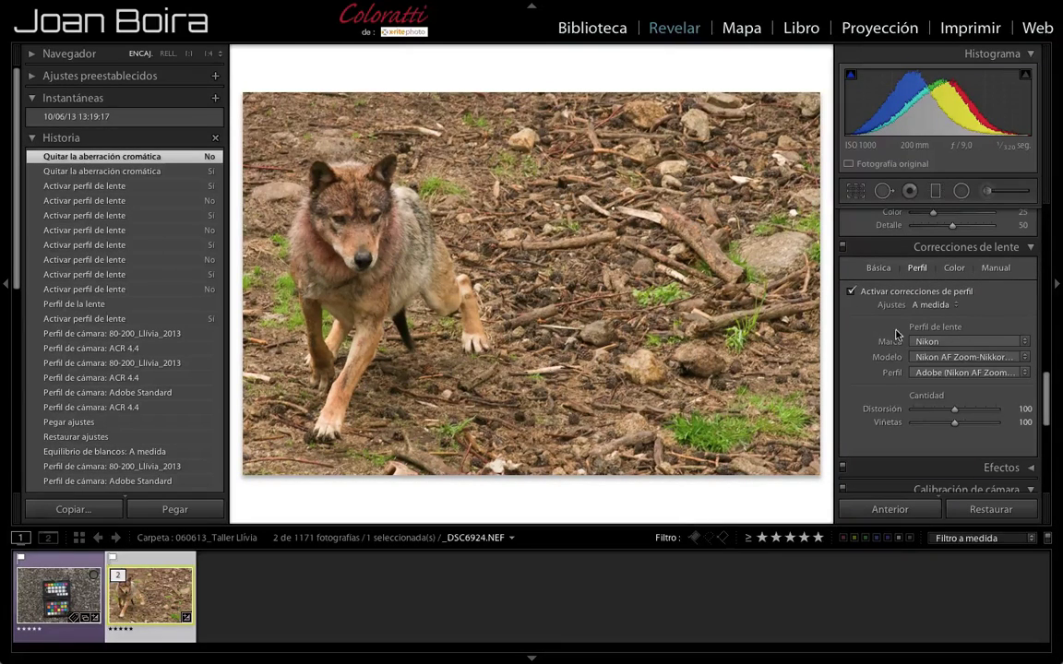
# Step: Zoom the wolf photo to 1:1 on the wolf's face
pyautogui.scroll(3, 956, 325)
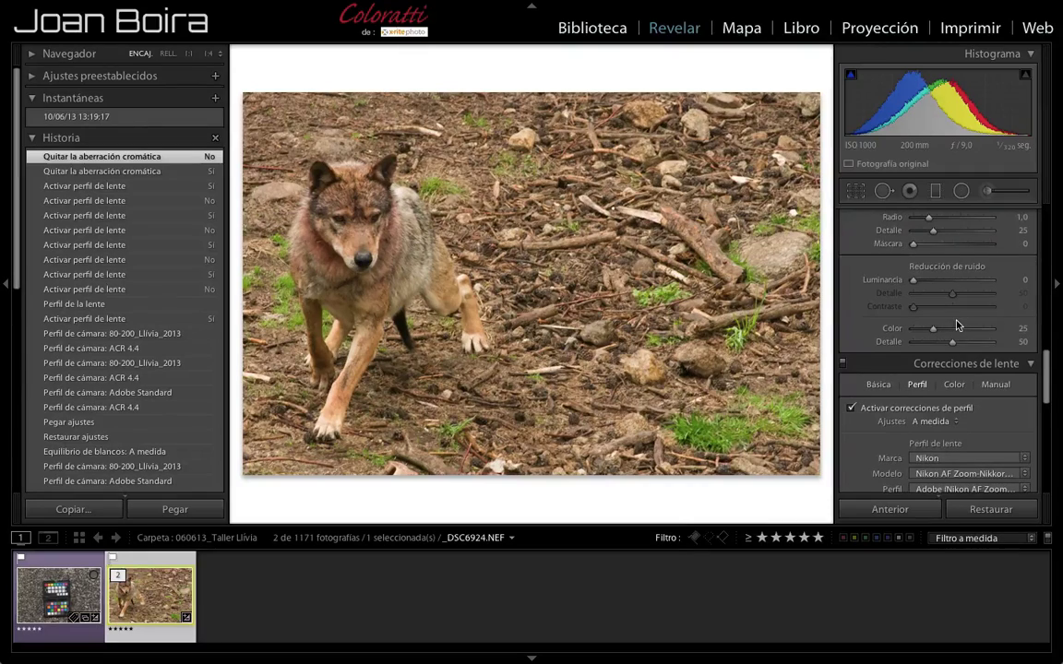
pyautogui.scroll(1, 956, 324)
pyautogui.scroll(2, 956, 325)
pyautogui.scroll(2, 956, 325)
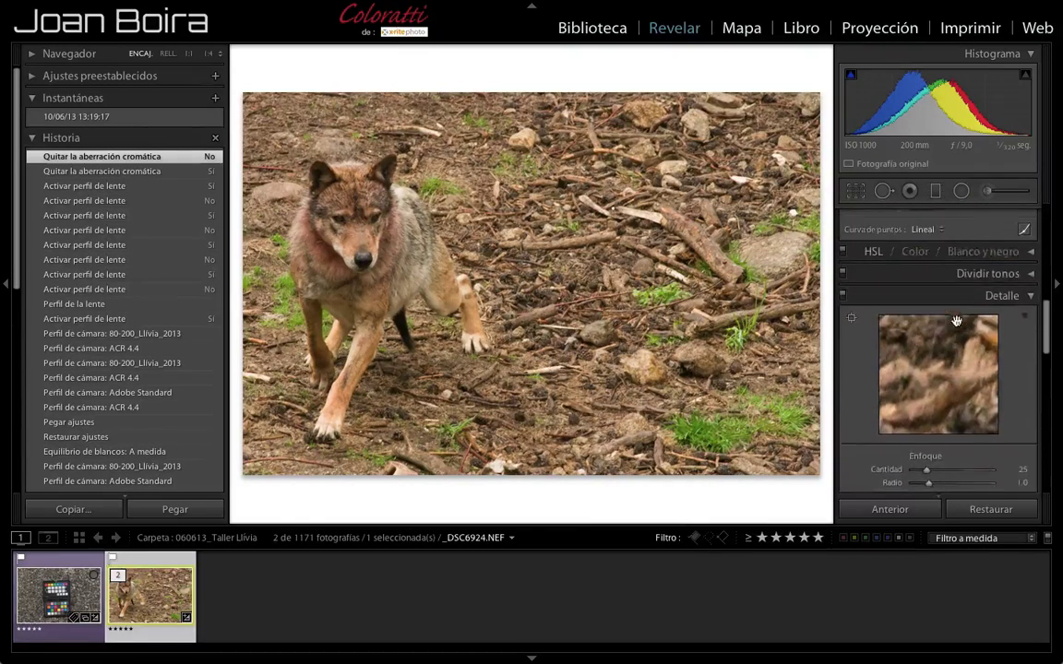
pyautogui.scroll(2, 957, 324)
pyautogui.scroll(-6, 956, 325)
pyautogui.scroll(3, 956, 324)
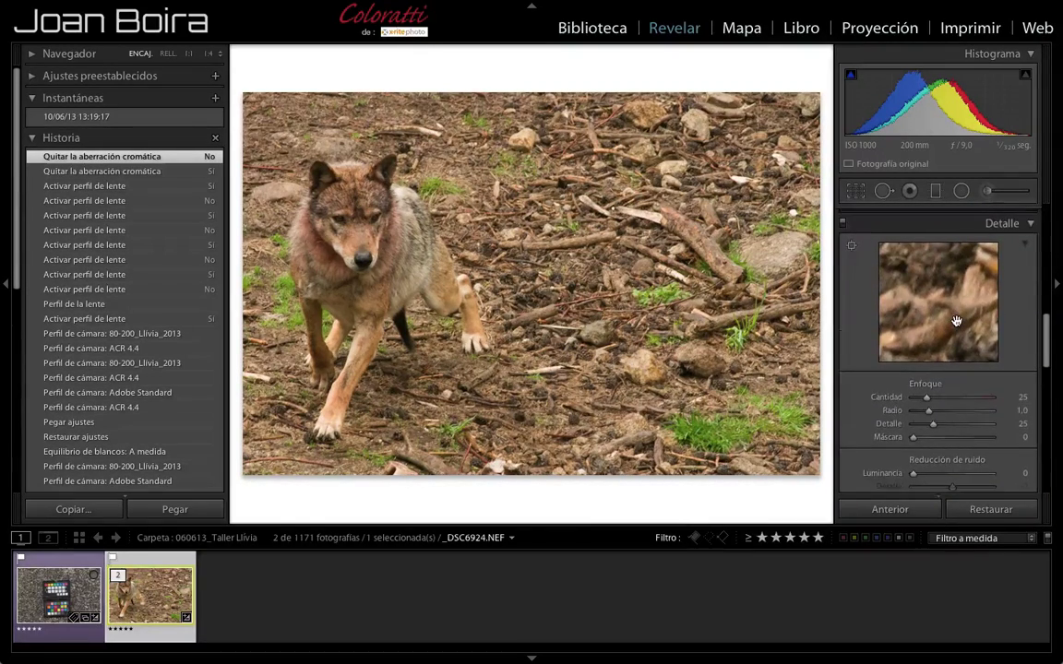
pyautogui.scroll(-4, 956, 325)
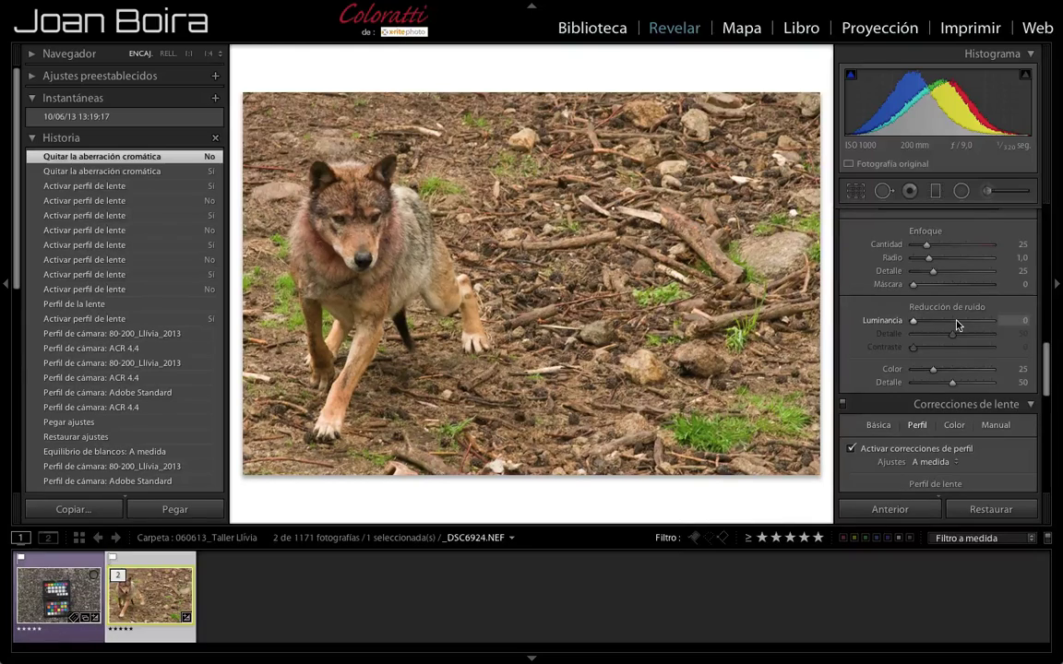
pyautogui.click(337, 196)
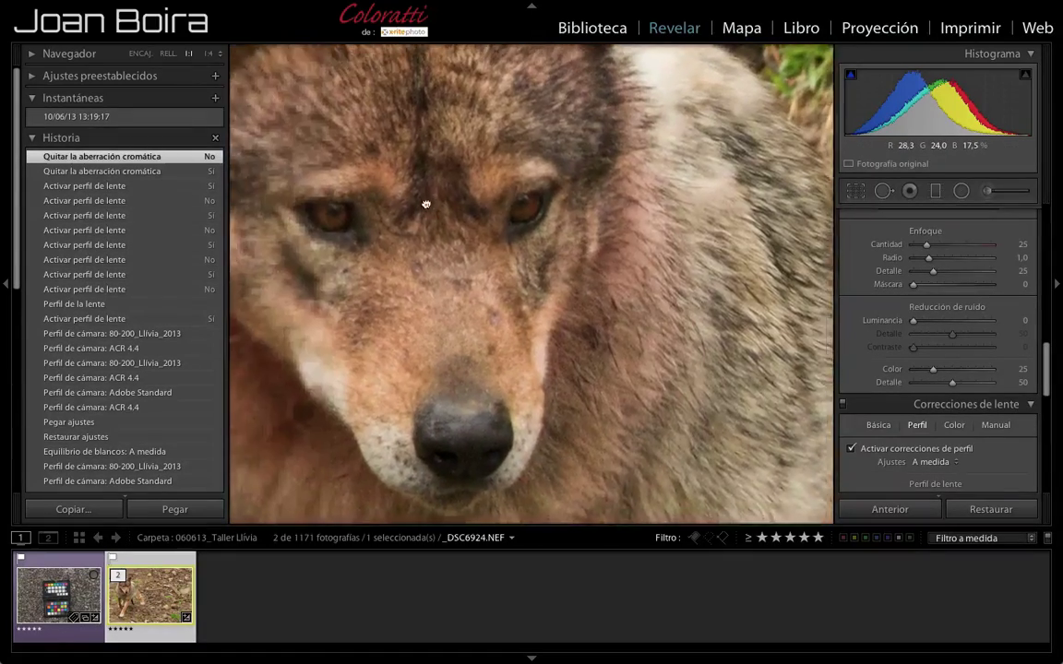
pyautogui.moveTo(425, 204)
pyautogui.mouseDown()
pyautogui.moveTo(450, 180)
pyautogui.moveTo(477, 182)
pyautogui.mouseUp()
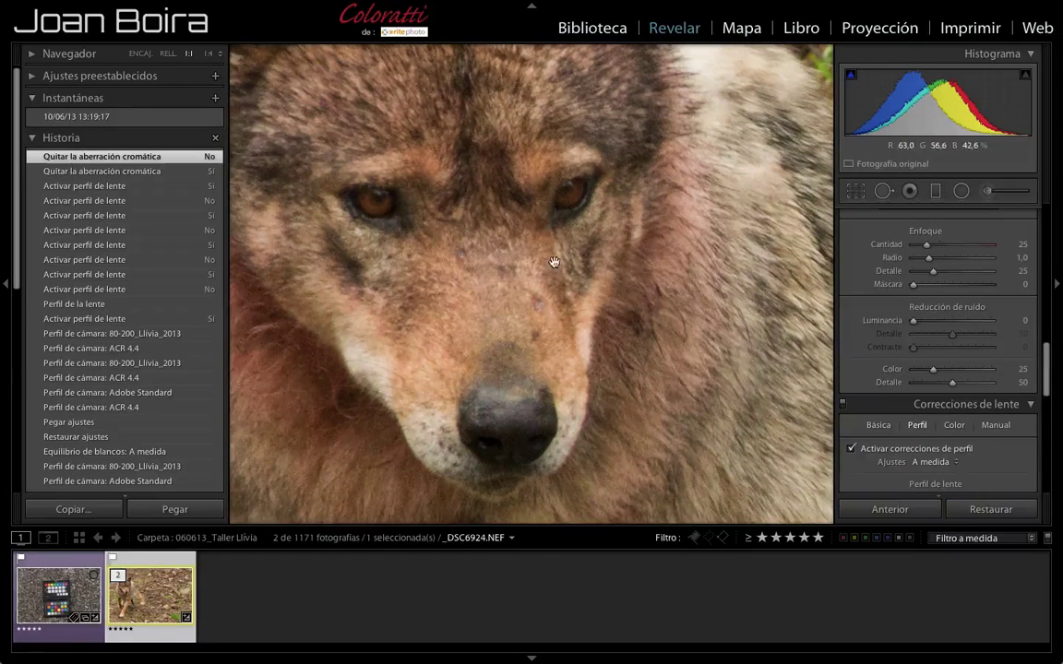
# Step: Inspect the fur close-up and lower colour noise reduction from 25 to 0
pyautogui.press('i')
pyautogui.press('i')
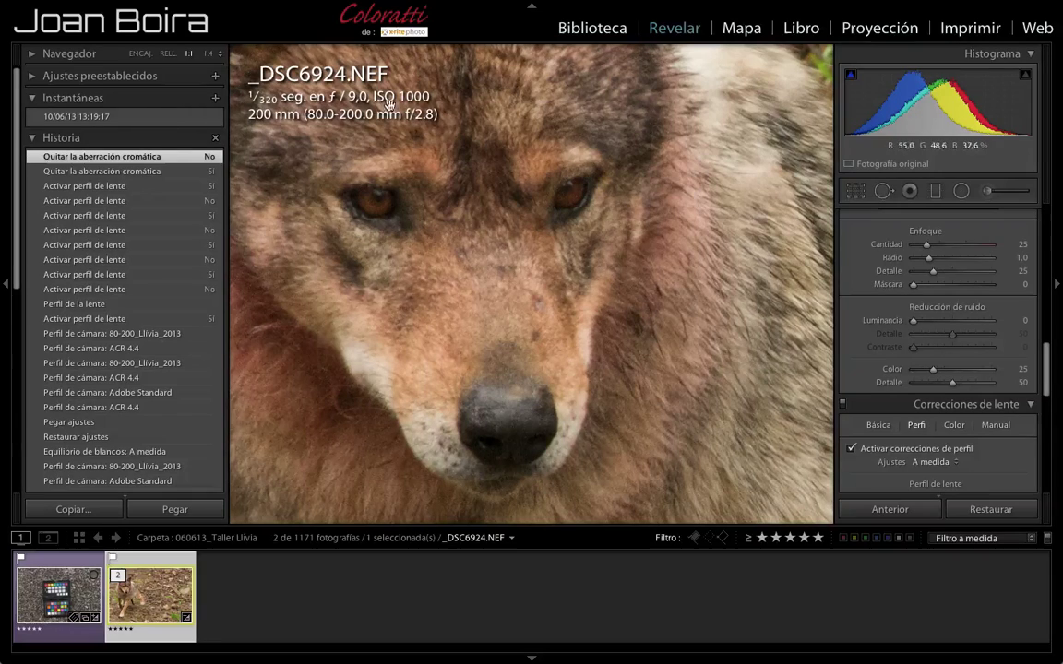
pyautogui.press('i')
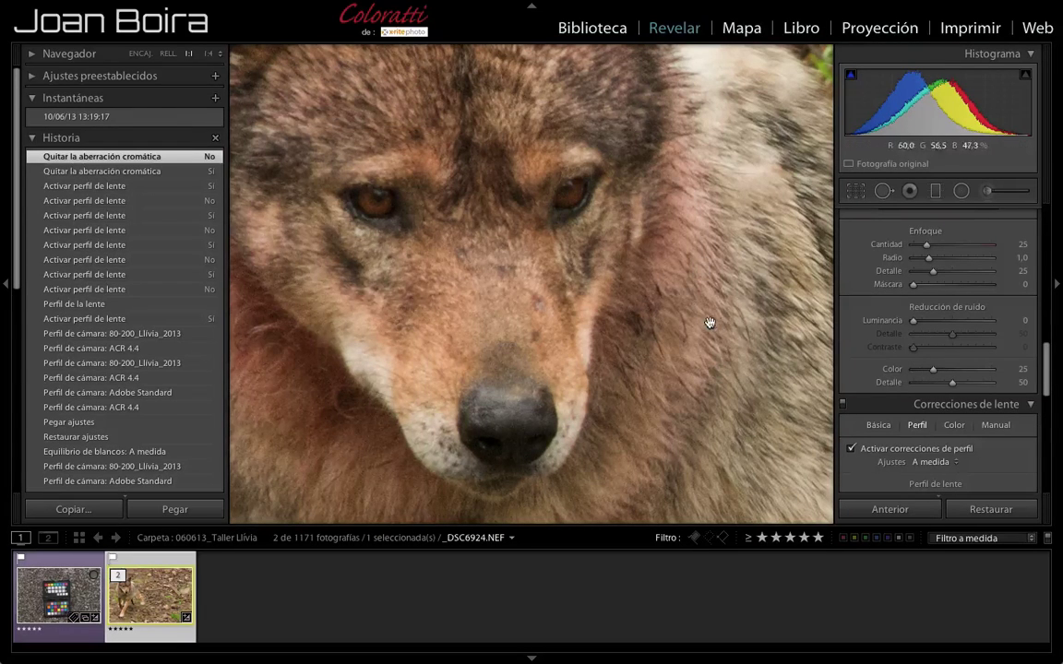
pyautogui.moveTo(685, 318); pyautogui.dragTo(719, 322)
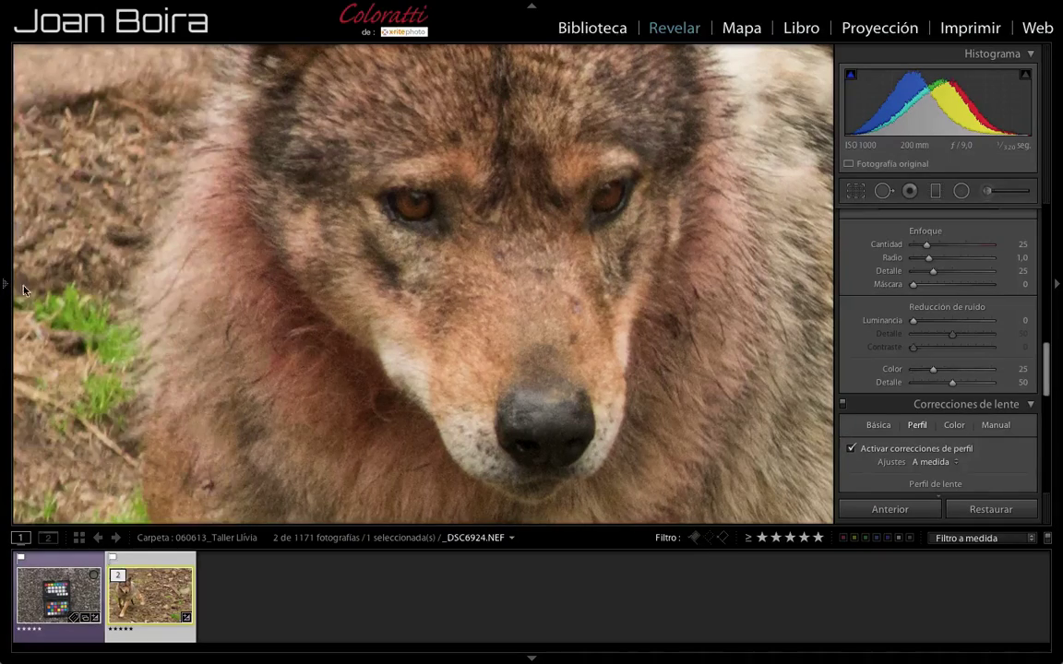
pyautogui.moveTo(475, 293); pyautogui.dragTo(351, 280)
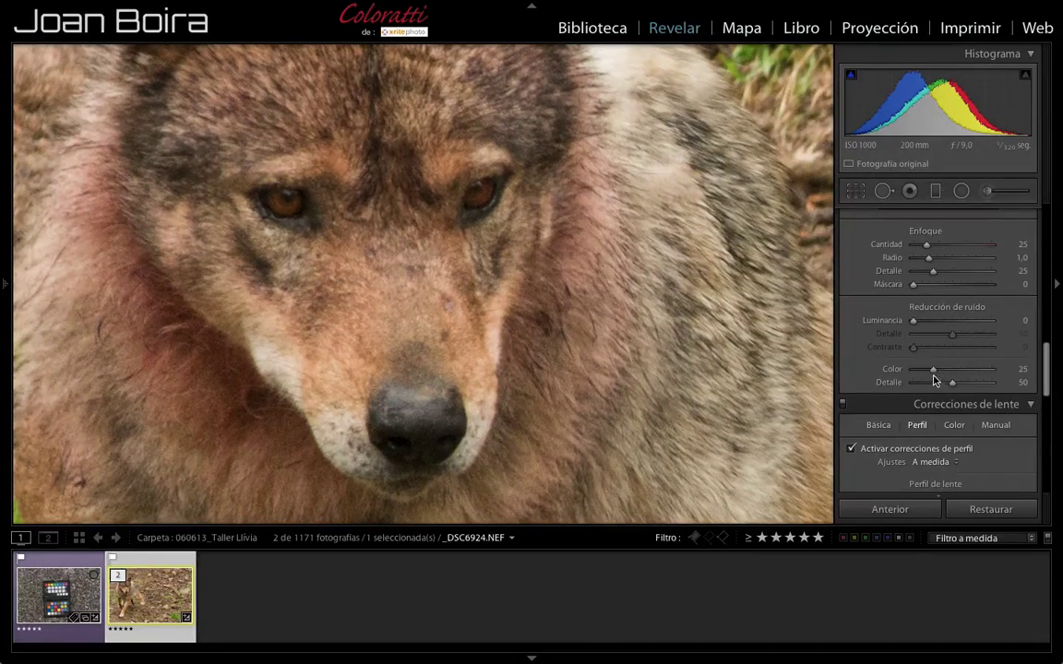
pyautogui.moveTo(930, 373); pyautogui.dragTo(823, 404)
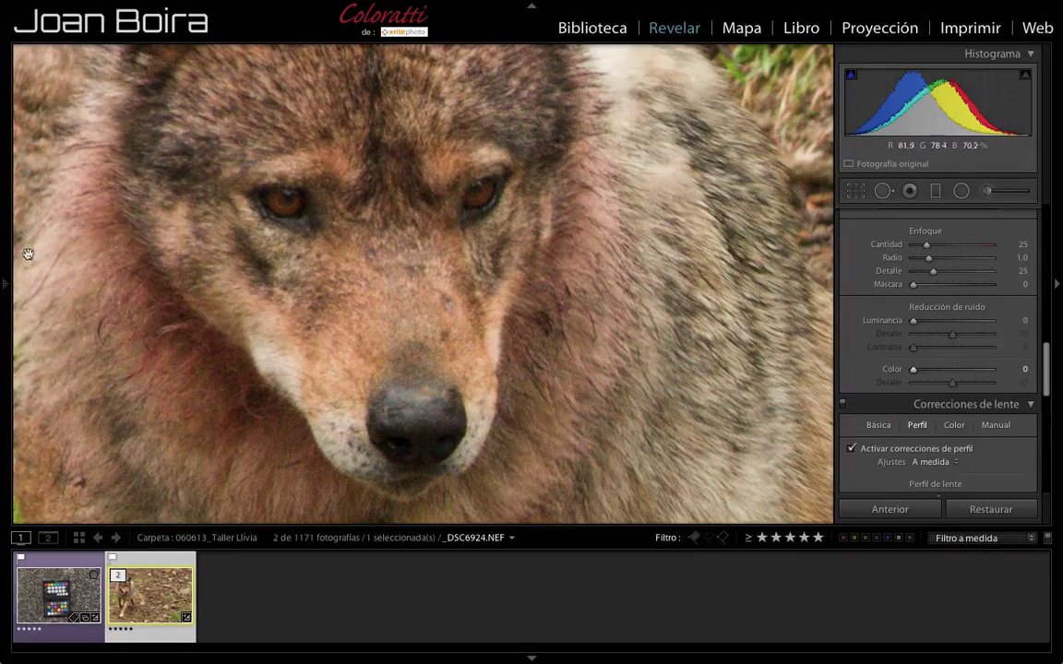
# Step: Magnify the photo to 2:1 with both of the wolf's eyes in view
pyautogui.click(219, 53)
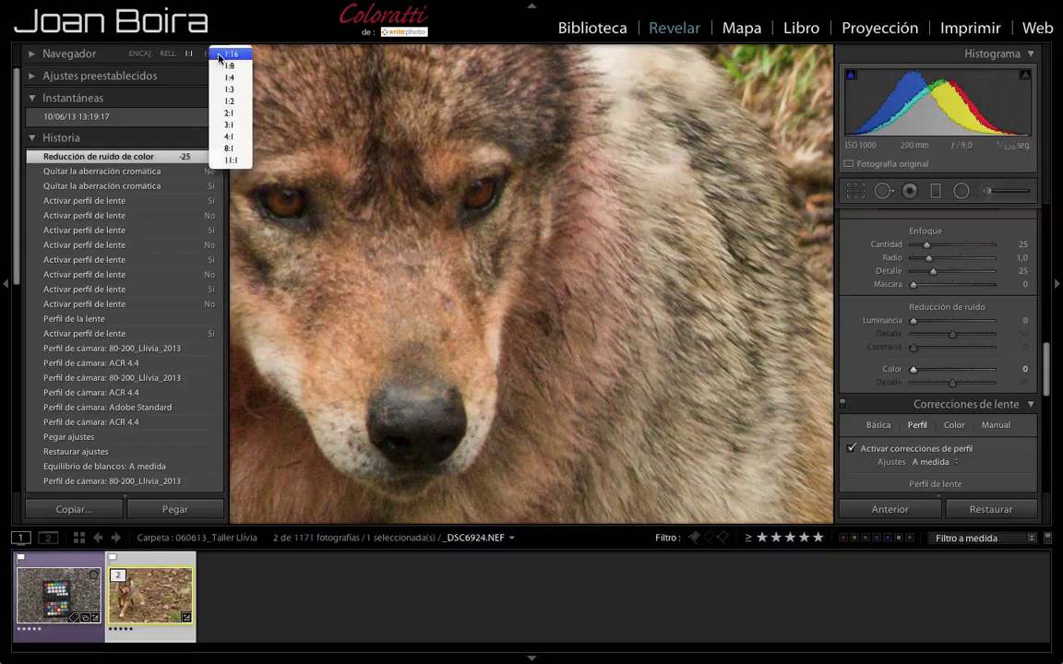
pyautogui.click(235, 114)
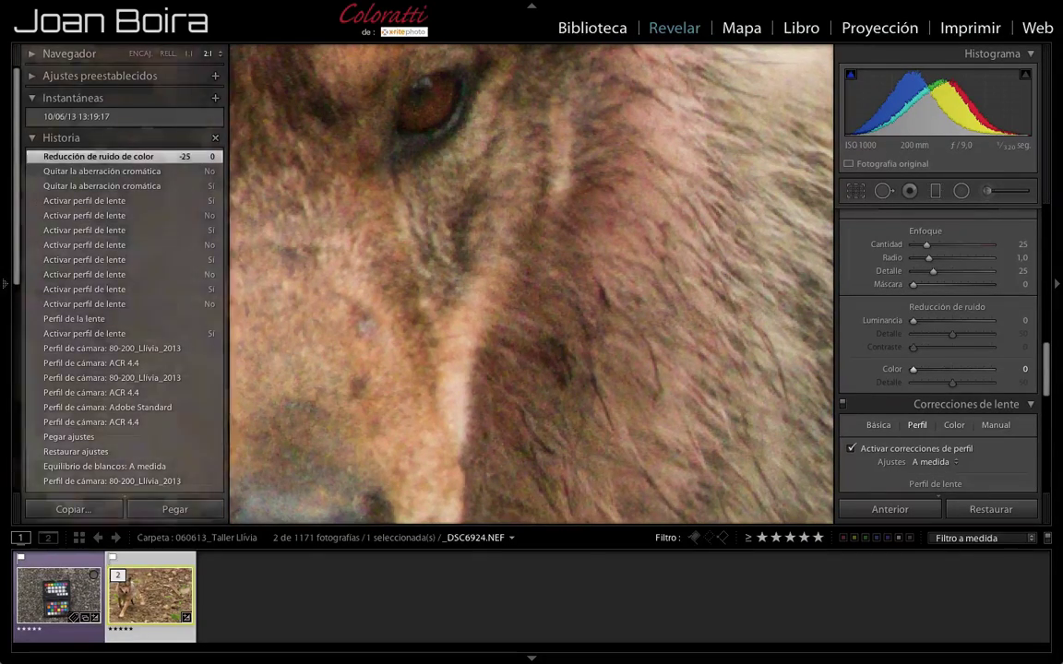
pyautogui.moveTo(383, 240); pyautogui.dragTo(618, 299)
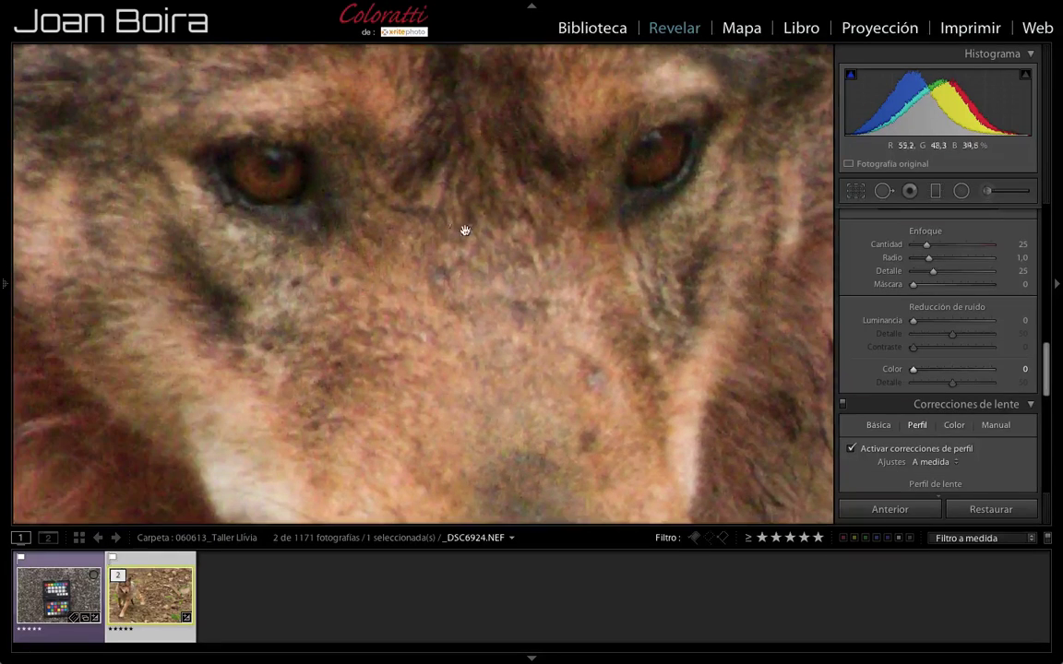
pyautogui.moveTo(462, 230); pyautogui.dragTo(554, 260)
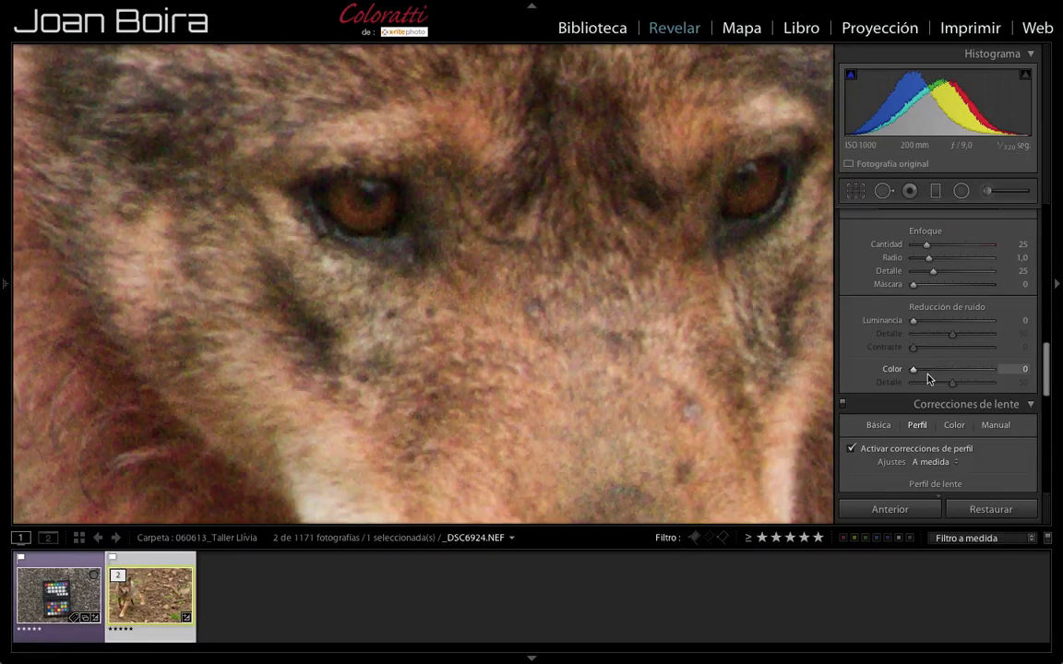
# Step: Set colour noise reduction 22, luminance noise reduction 9 and sharpening amount 47
pyautogui.moveTo(913, 368); pyautogui.dragTo(944, 370)
pyautogui.doubleClick(889, 370)
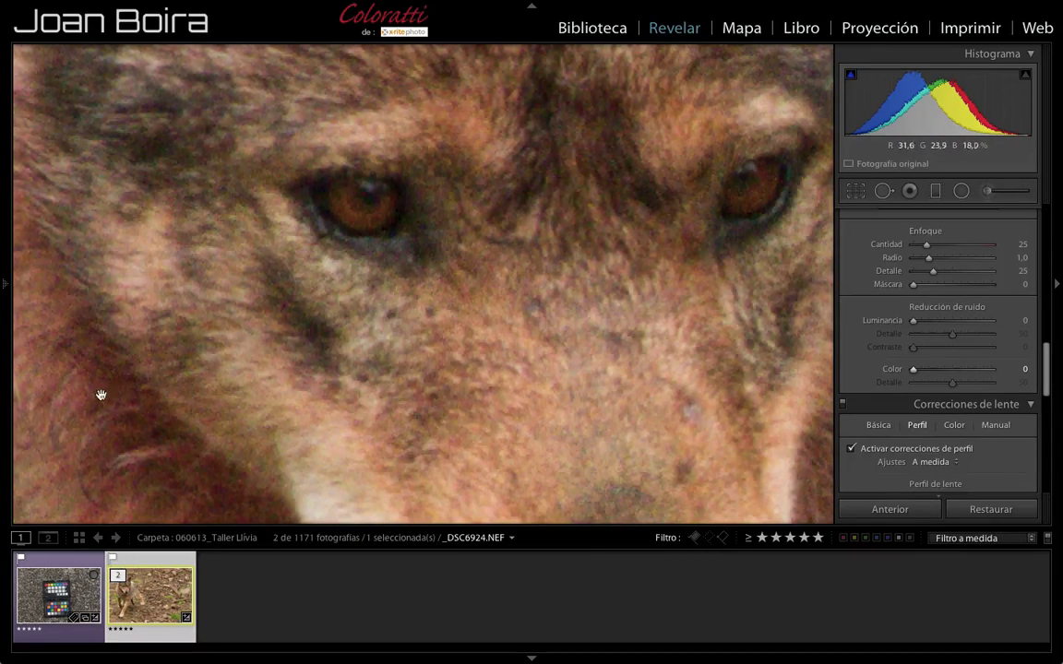
pyautogui.moveTo(126, 422); pyautogui.dragTo(175, 421)
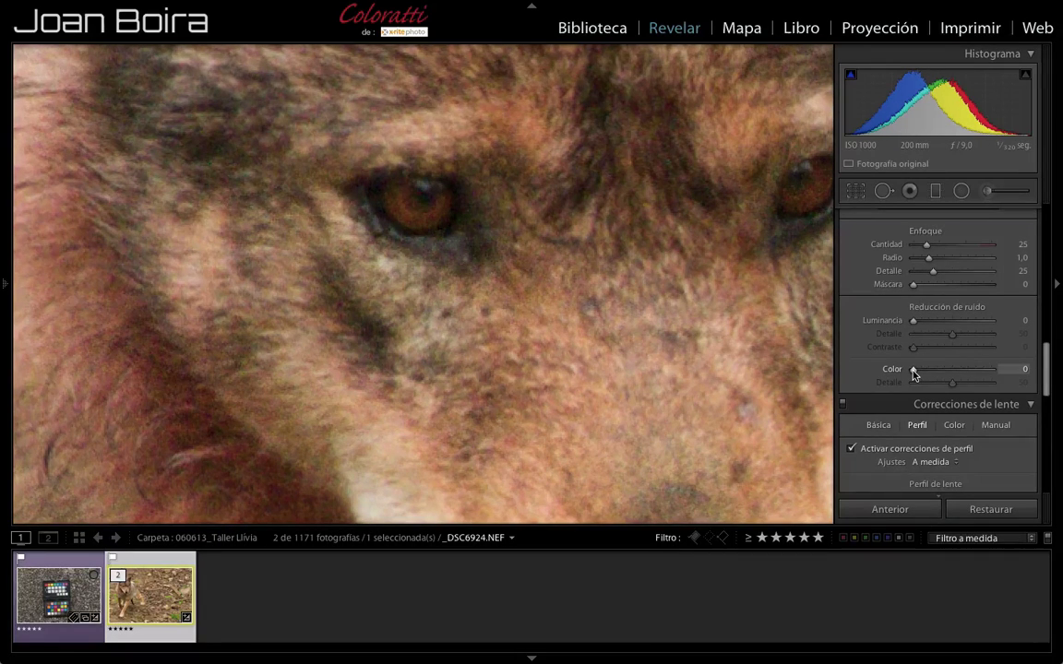
pyautogui.moveTo(913, 370); pyautogui.dragTo(920, 370)
pyautogui.moveTo(928, 372); pyautogui.dragTo(929, 373)
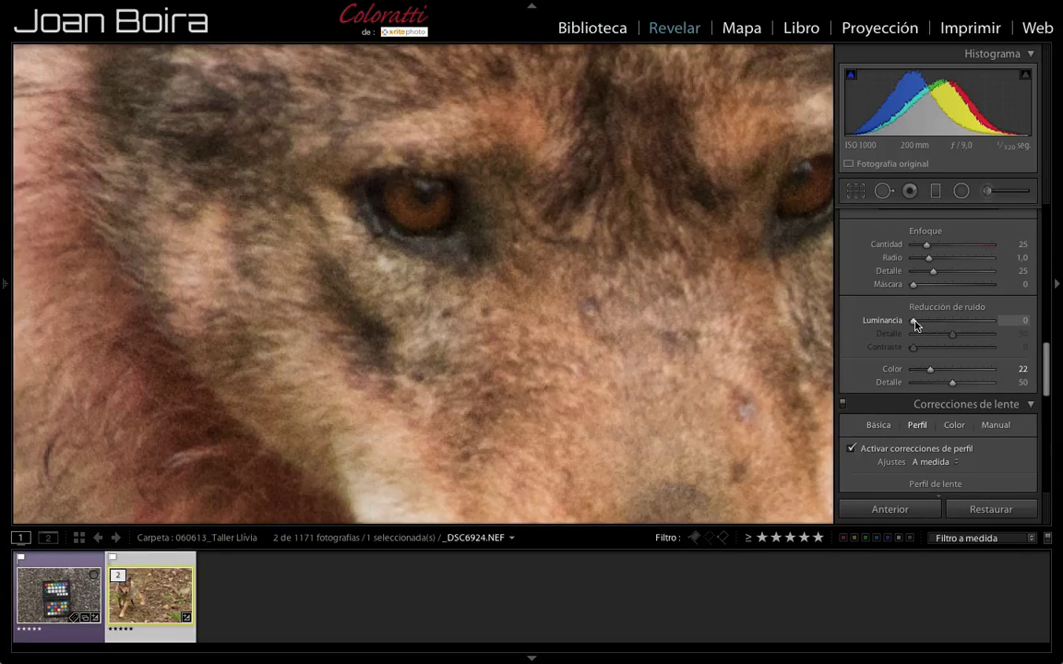
pyautogui.moveTo(913, 321); pyautogui.dragTo(920, 321)
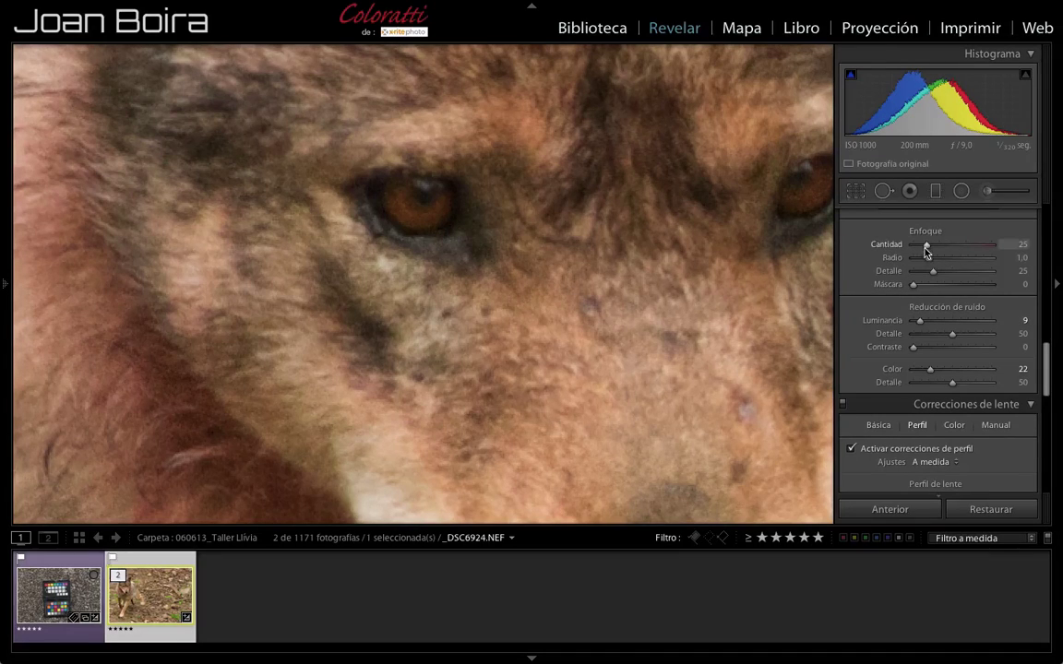
pyautogui.moveTo(924, 247); pyautogui.dragTo(936, 247)
# Step: Fit the wolf photo in view and settle Exposure at −0.45 after trying other values
pyautogui.click(640, 381)
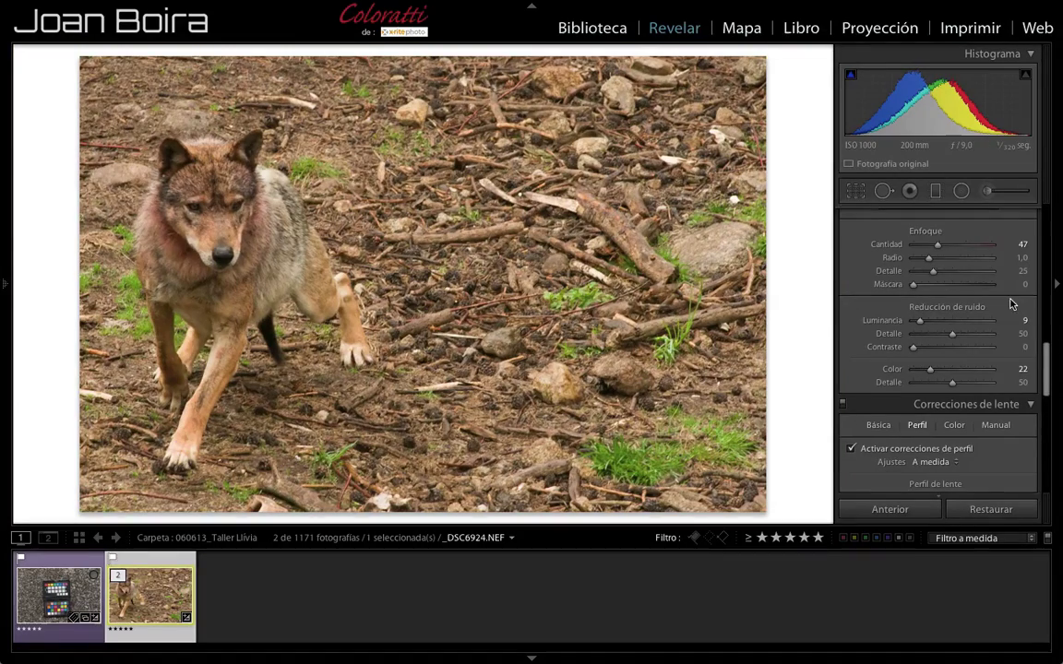
pyautogui.scroll(3, 976, 305)
pyautogui.scroll(10, 975, 304)
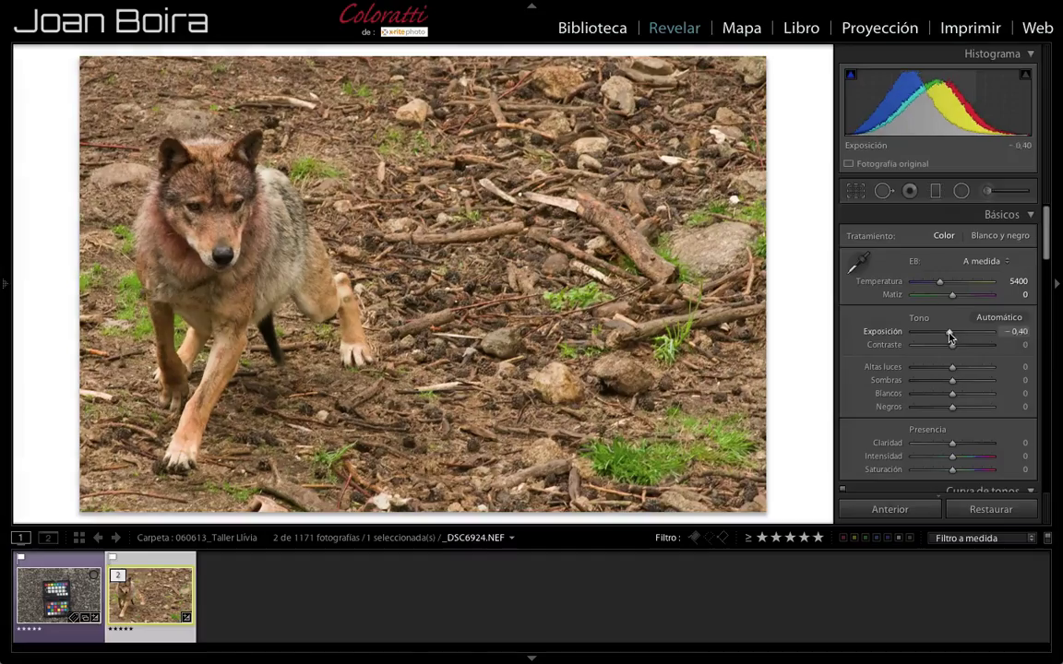
pyautogui.press('Down')
pyautogui.press('Down')
pyautogui.moveTo(957, 338); pyautogui.dragTo(948, 338)
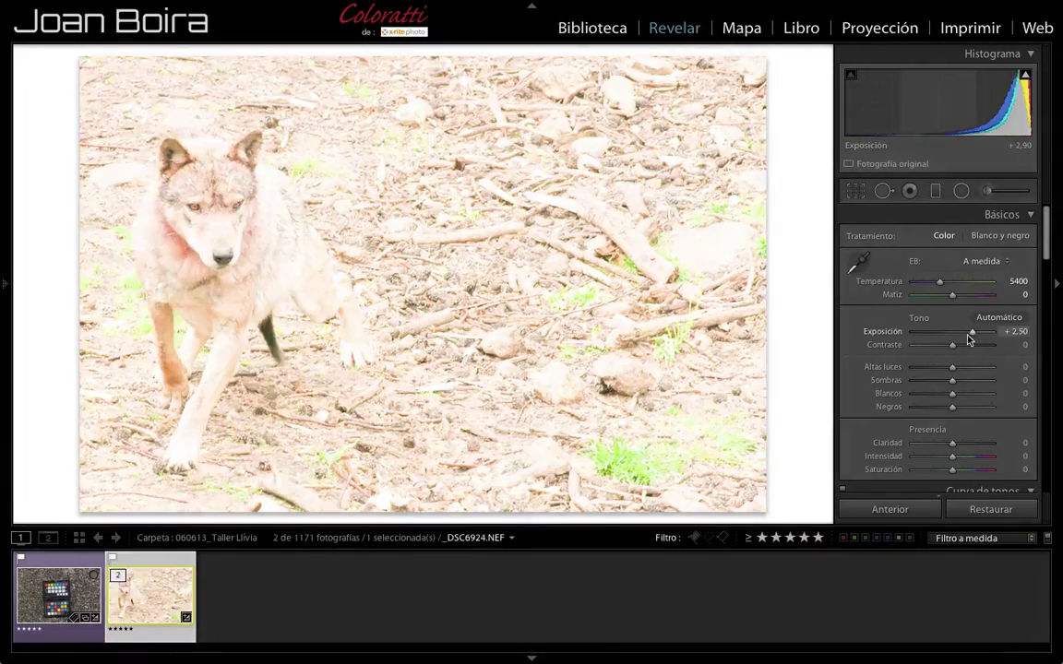
pyautogui.press('Up')
pyautogui.press('Up')
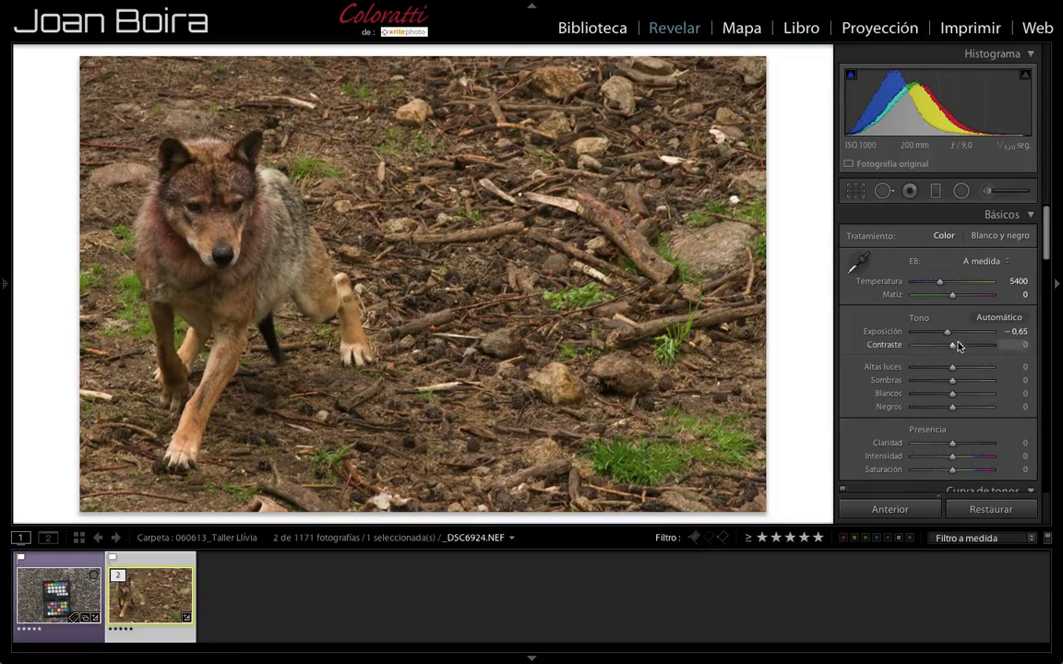
pyautogui.doubleClick(948, 333)
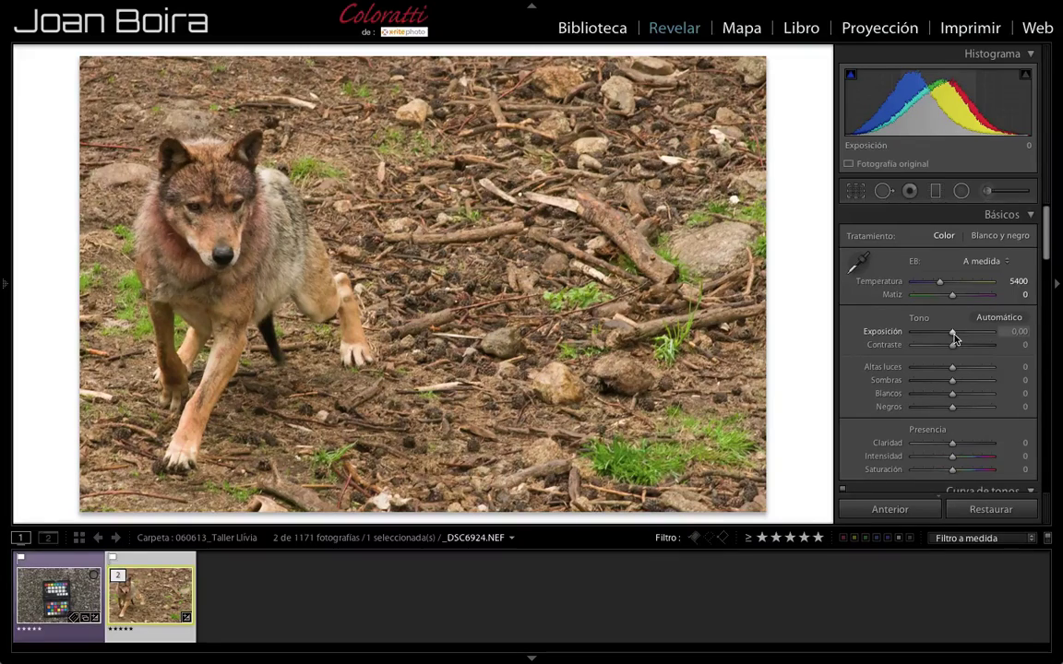
pyautogui.moveTo(952, 333); pyautogui.dragTo(948, 333)
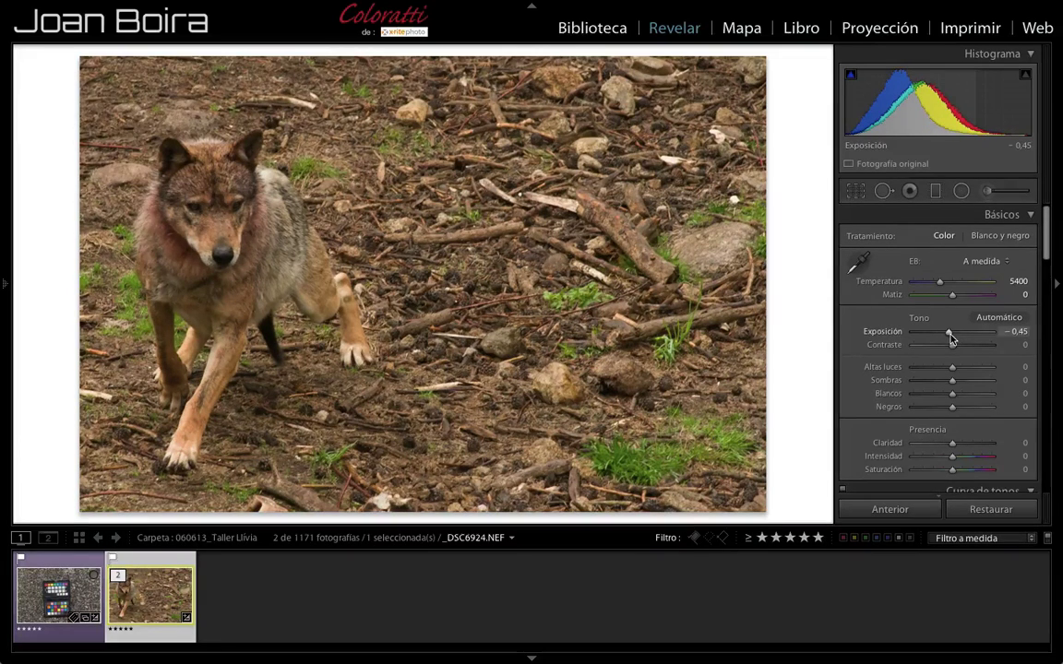
pyautogui.moveTo(948, 333); pyautogui.dragTo(946, 333)
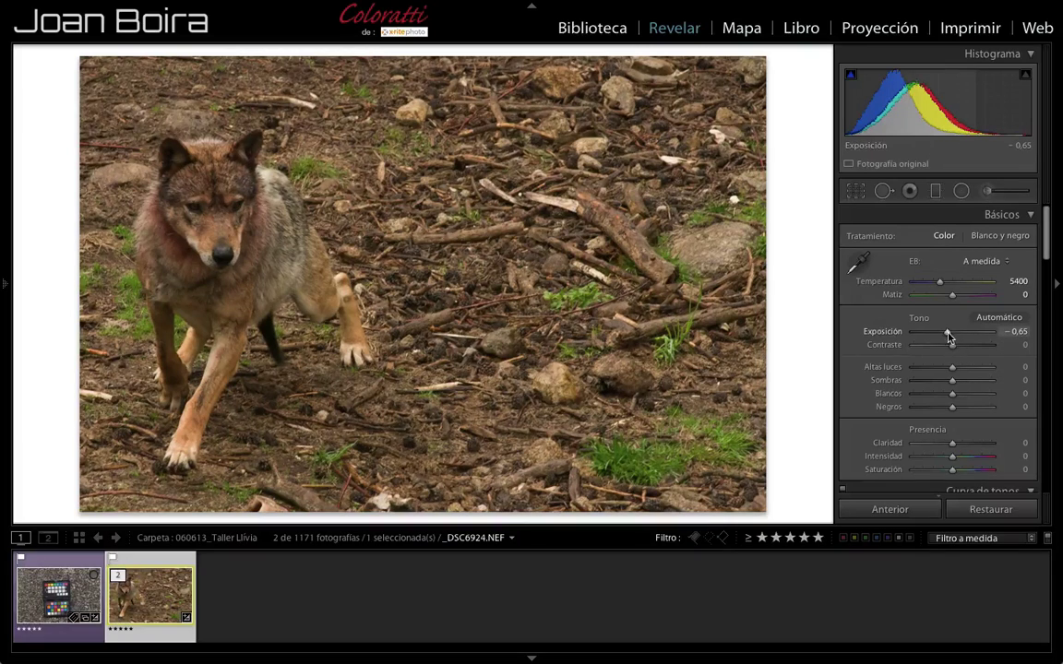
pyautogui.moveTo(948, 333); pyautogui.dragTo(949, 333)
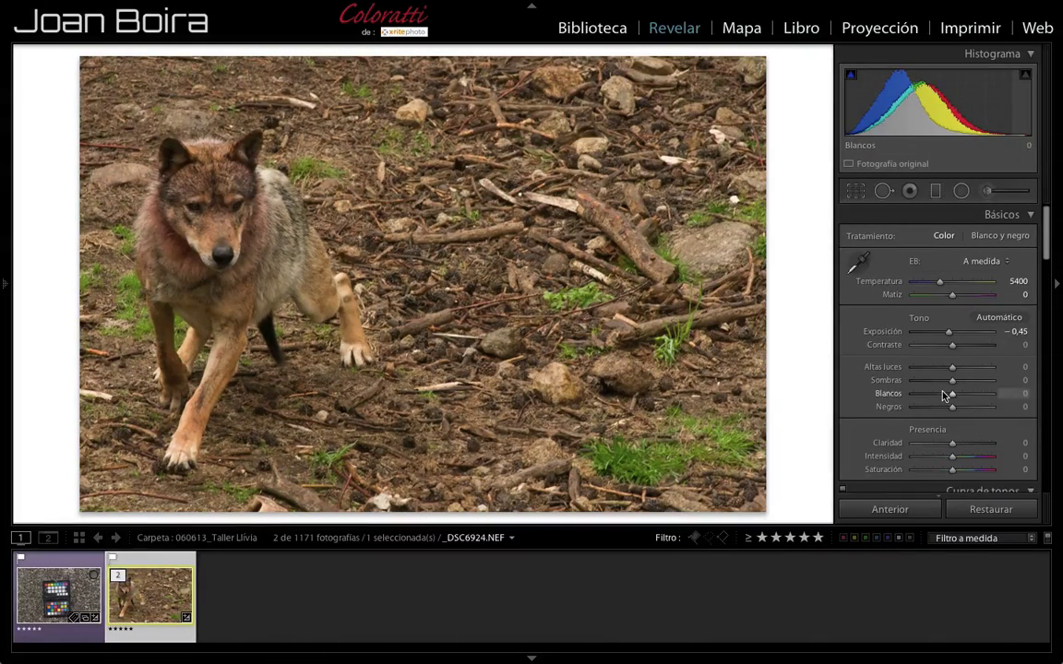
pyautogui.scroll(-2, 945, 395)
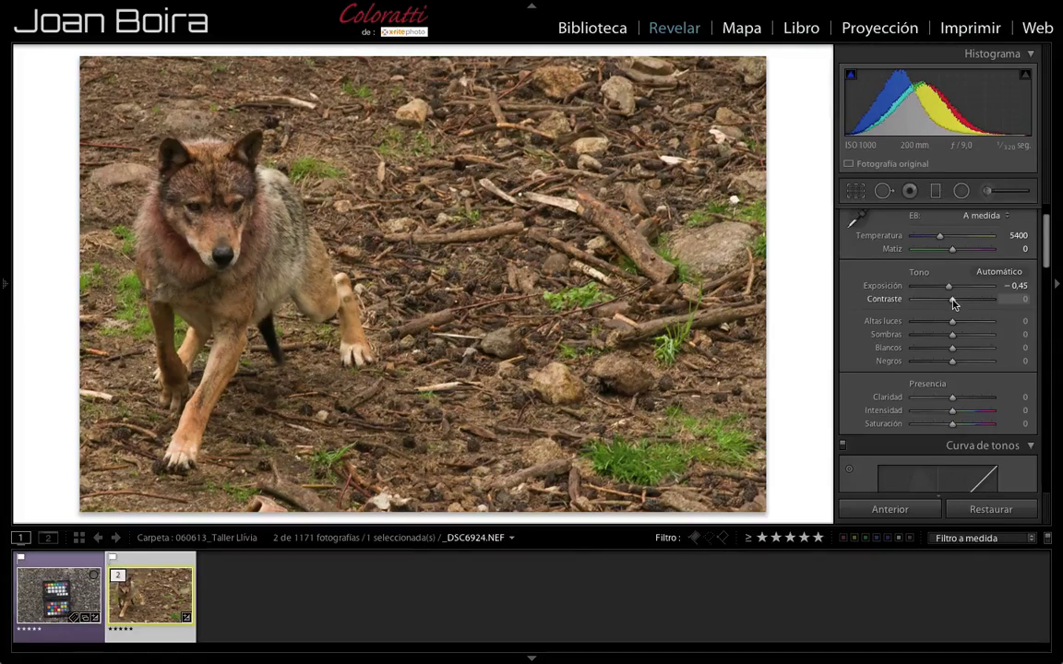
pyautogui.moveTo(954, 301)
pyautogui.mouseDown()
pyautogui.moveTo(931, 304)
pyautogui.moveTo(961, 303)
pyautogui.mouseUp()
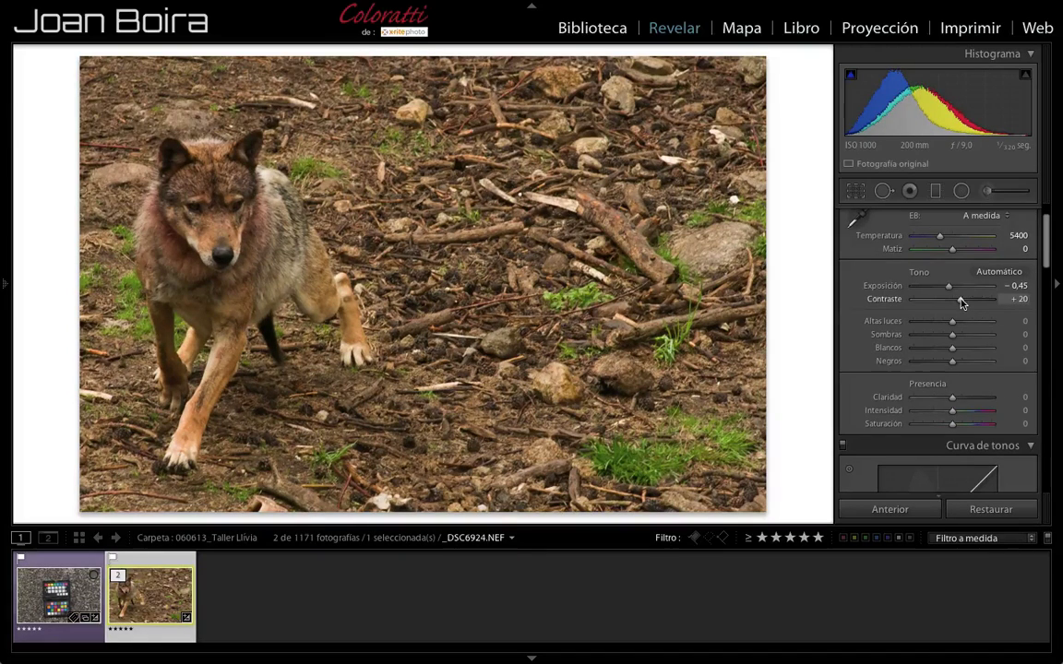
pyautogui.moveTo(961, 303); pyautogui.dragTo(954, 304)
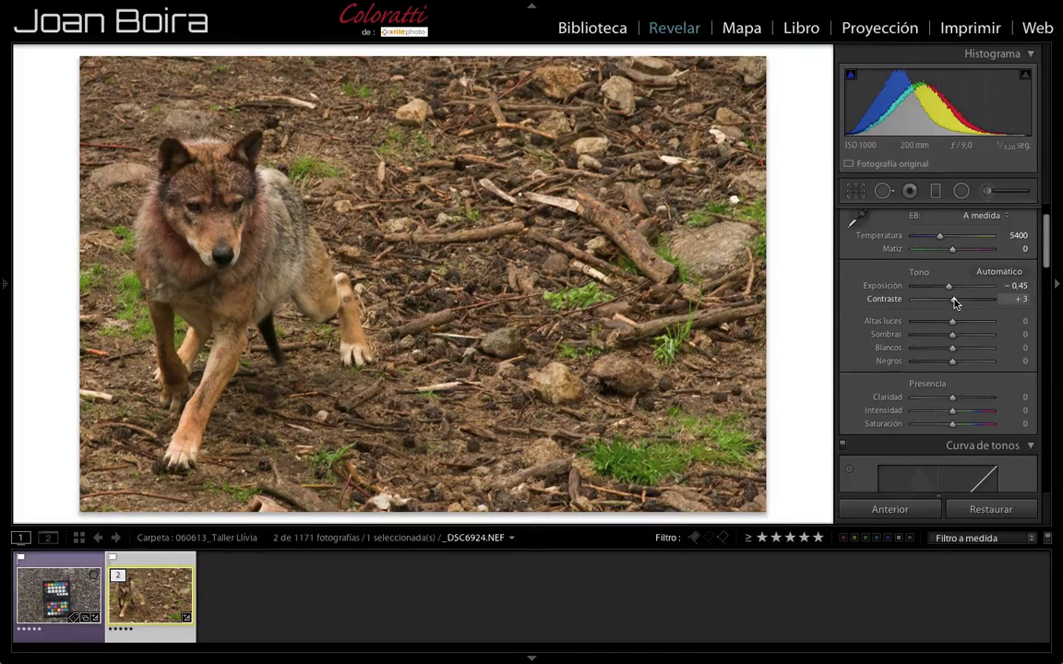
pyautogui.doubleClick(955, 303)
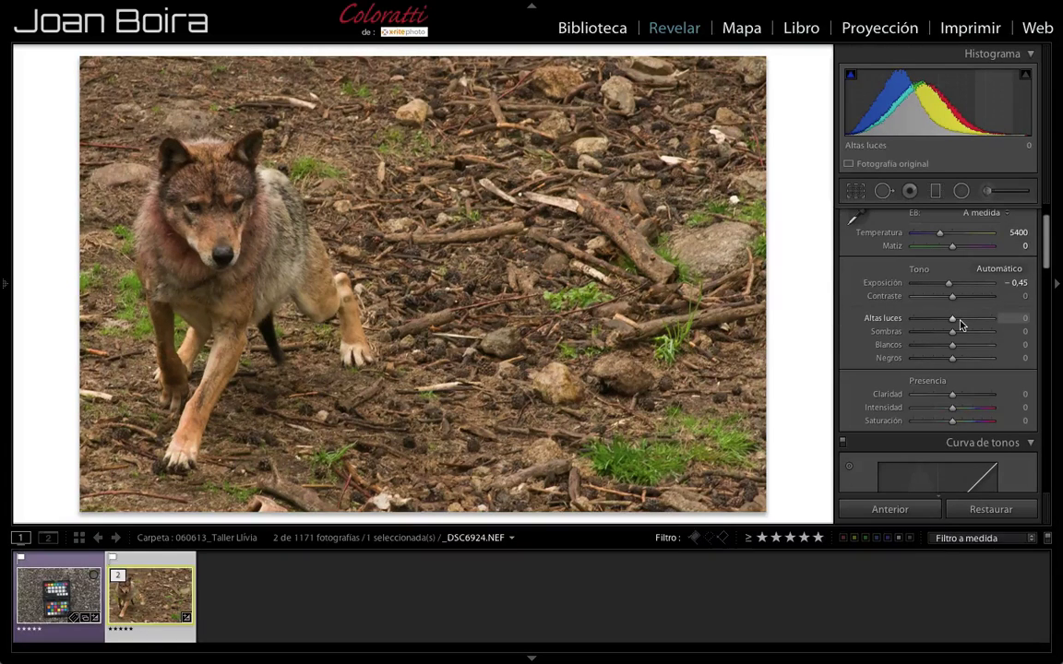
pyautogui.scroll(-1, 959, 325)
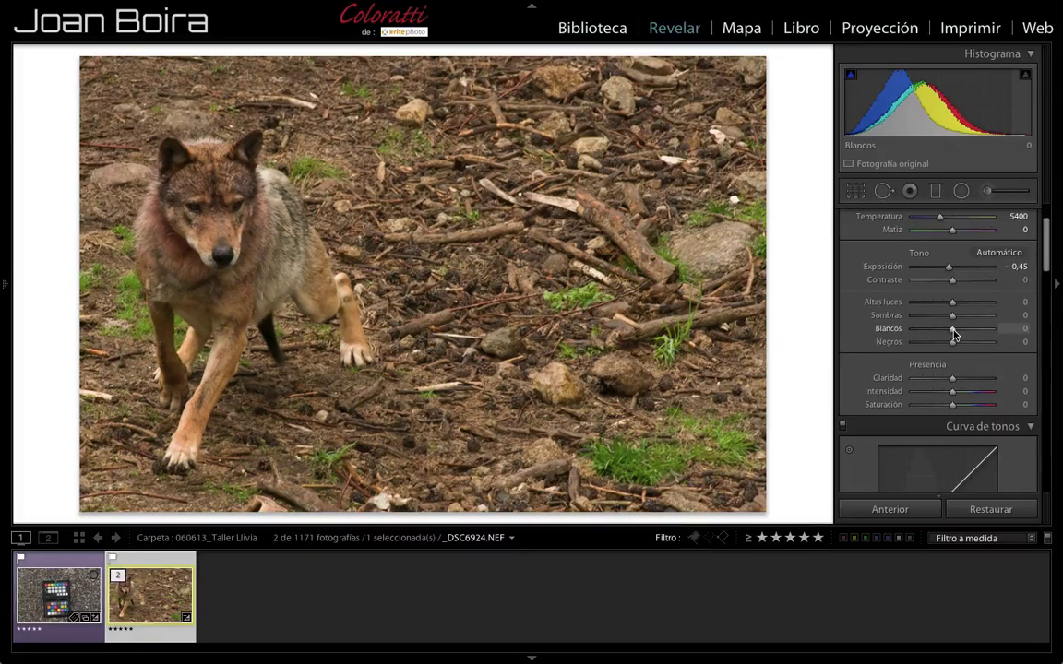
# Step: Adjust the whites, highlights and blacks sliders, bringing blacks down to −22
pyautogui.moveTo(953, 330)
pyautogui.mouseDown()
pyautogui.moveTo(884, 329)
pyautogui.moveTo(999, 334)
pyautogui.moveTo(955, 332)
pyautogui.mouseUp()
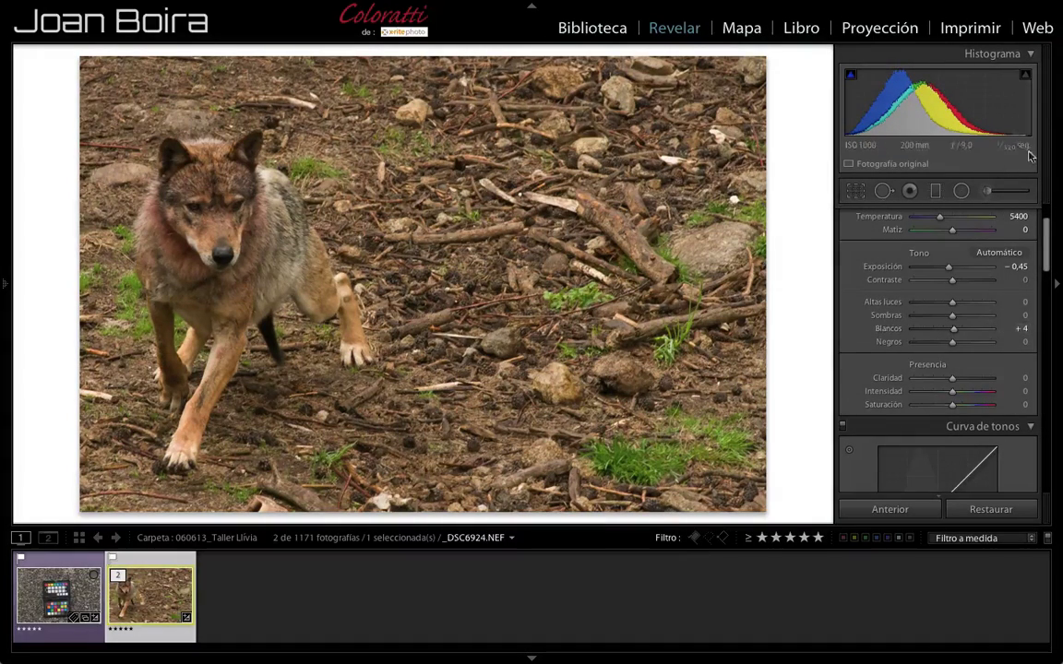
pyautogui.moveTo(956, 332); pyautogui.dragTo(974, 332)
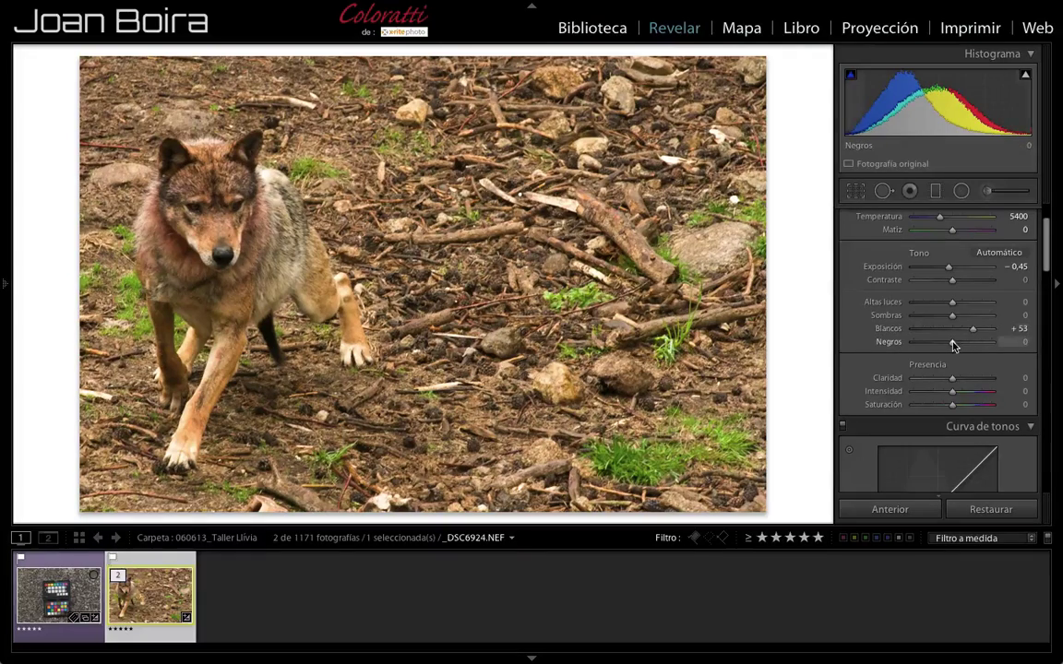
pyautogui.moveTo(954, 346); pyautogui.dragTo(944, 345)
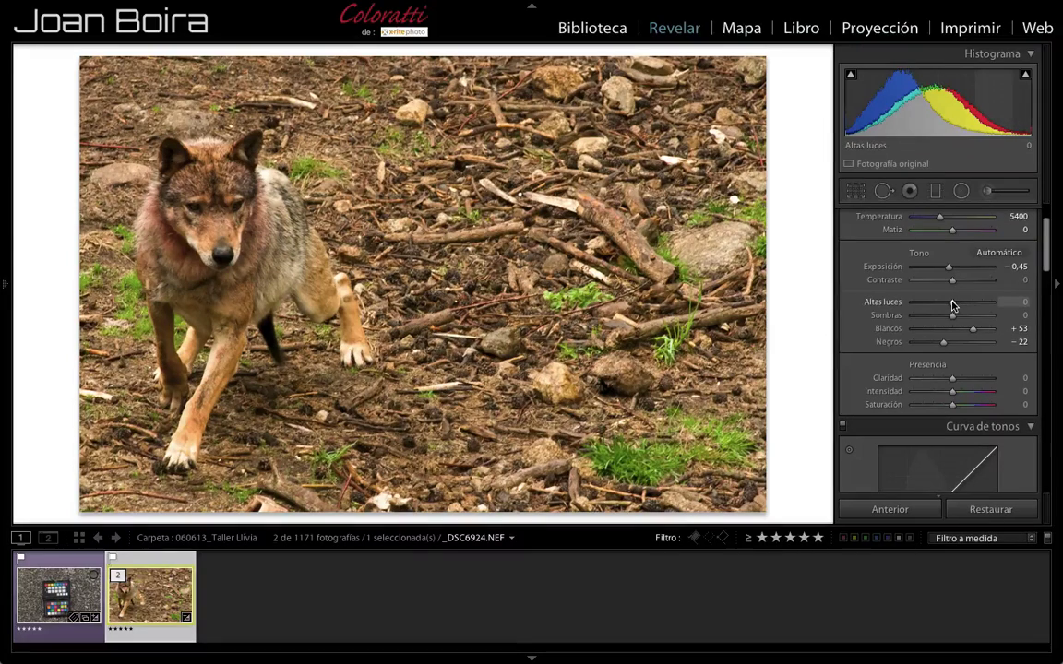
pyautogui.moveTo(946, 302)
pyautogui.mouseDown()
pyautogui.moveTo(914, 302)
pyautogui.moveTo(969, 305)
pyautogui.moveTo(895, 302)
pyautogui.moveTo(939, 308)
pyautogui.mouseUp()
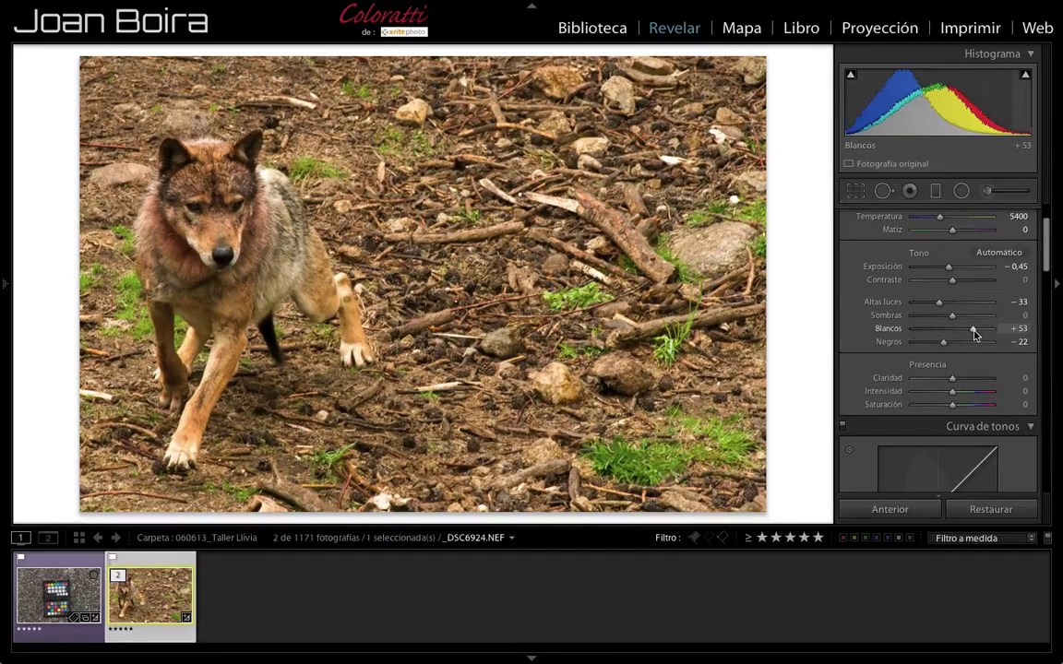
pyautogui.moveTo(973, 329); pyautogui.dragTo(960, 330)
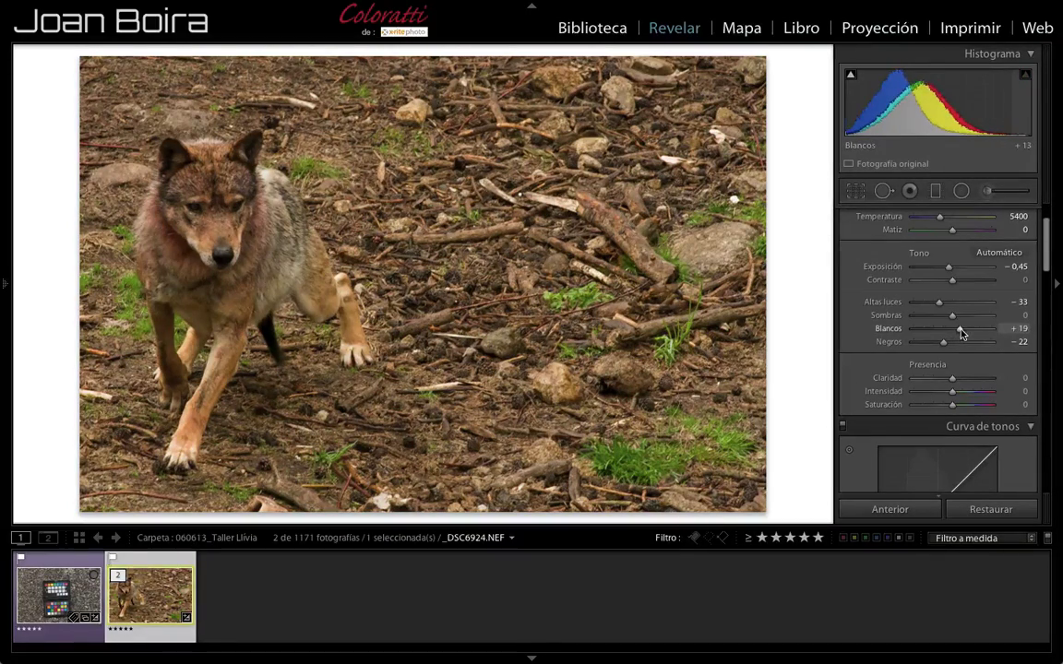
pyautogui.moveTo(961, 329)
pyautogui.mouseDown()
pyautogui.moveTo(950, 307)
pyautogui.moveTo(962, 303)
pyautogui.mouseUp()
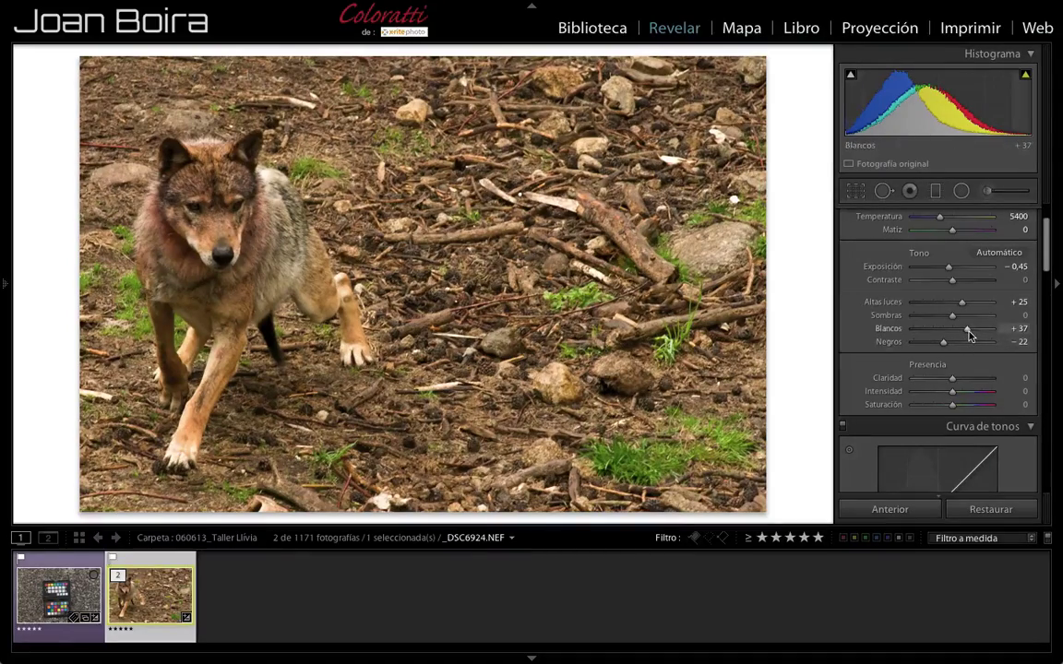
pyautogui.moveTo(967, 329); pyautogui.dragTo(968, 332)
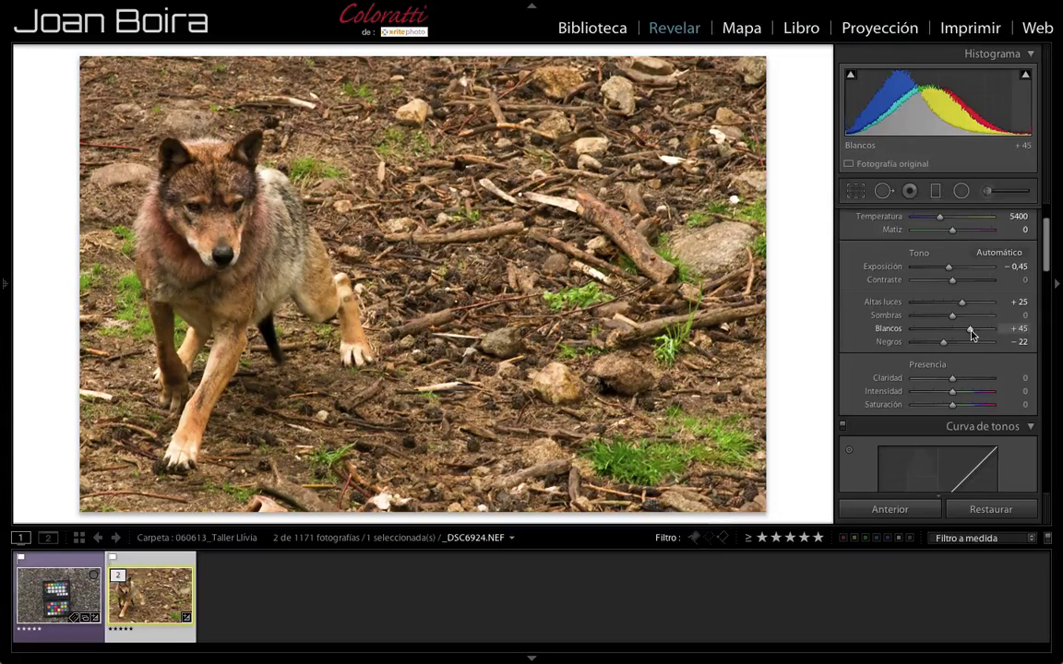
# Step: Show highlight clipping warnings and settle whites at +35 and highlights at +16
pyautogui.click(1025, 75)
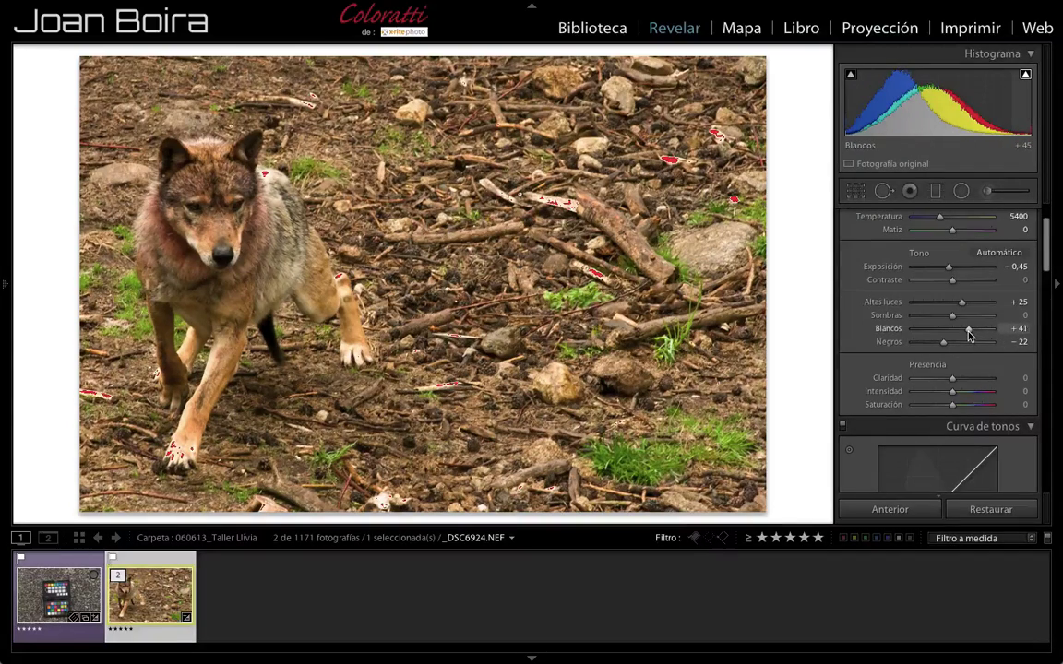
pyautogui.moveTo(969, 334); pyautogui.dragTo(965, 334)
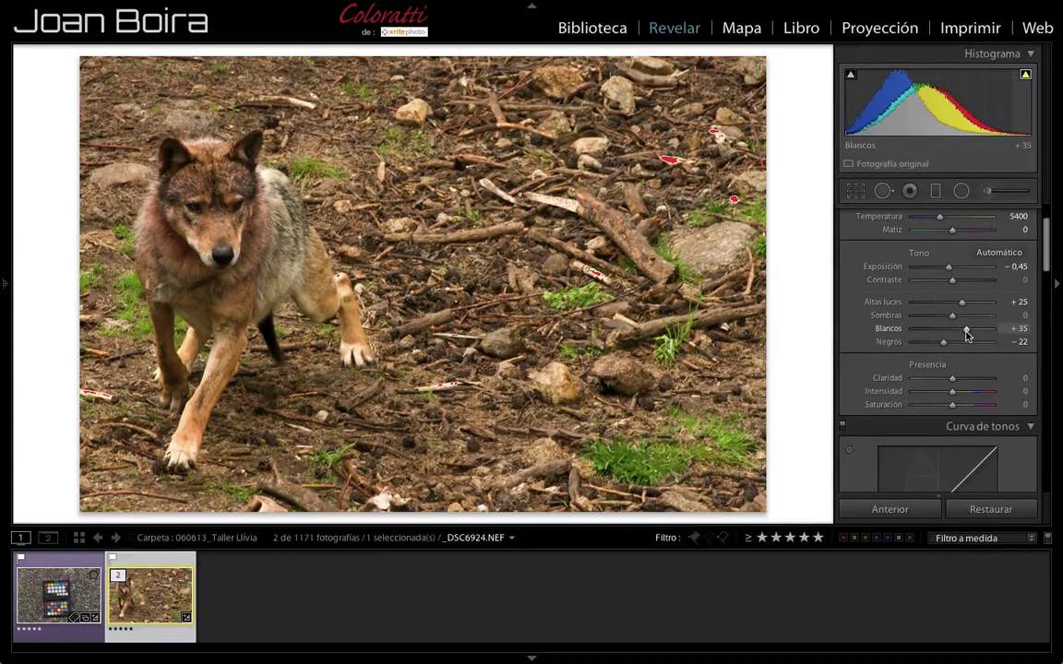
pyautogui.moveTo(961, 302); pyautogui.dragTo(952, 303)
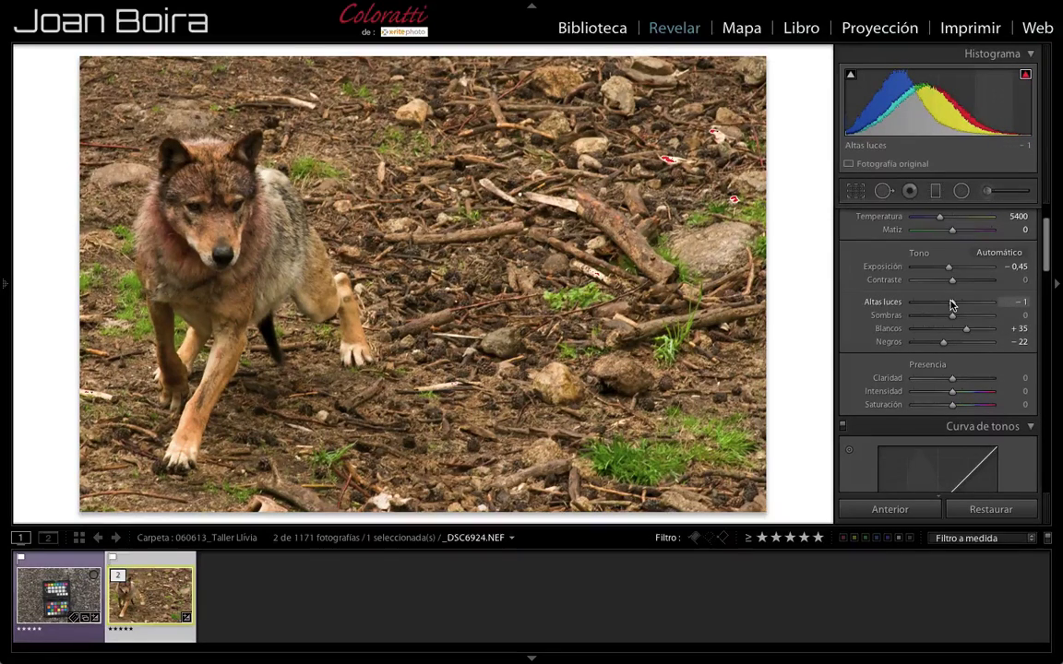
pyautogui.moveTo(952, 306); pyautogui.dragTo(958, 305)
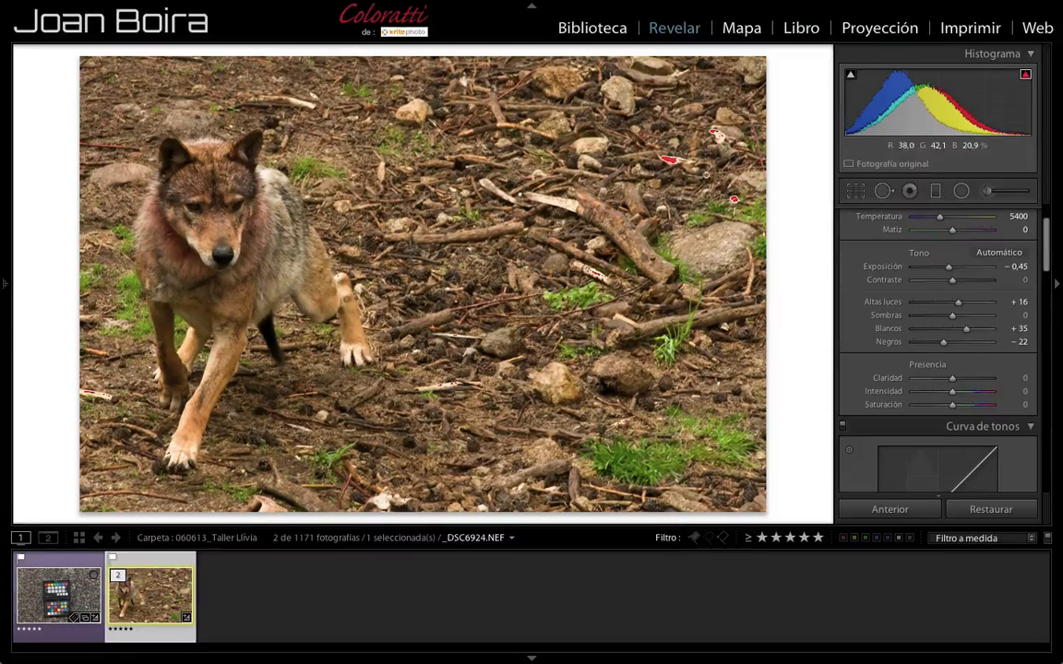
# Step: Edit the existing Adjustment Brush pin to exposure −0.50 and highlights −53, then exit the brush
pyautogui.click(985, 191)
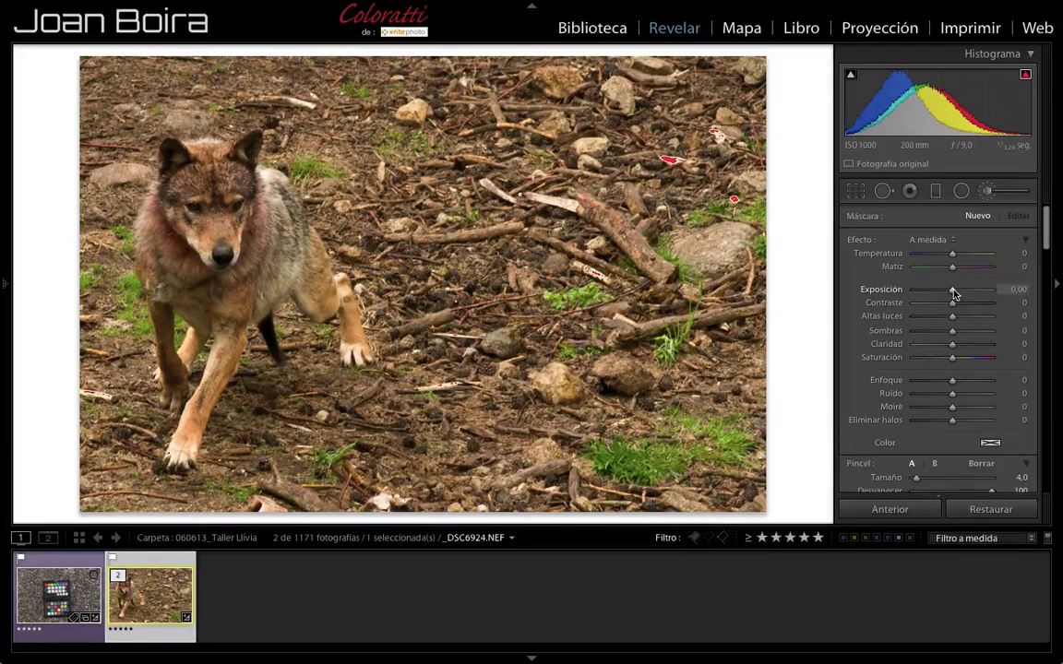
pyautogui.moveTo(954, 293); pyautogui.dragTo(949, 293)
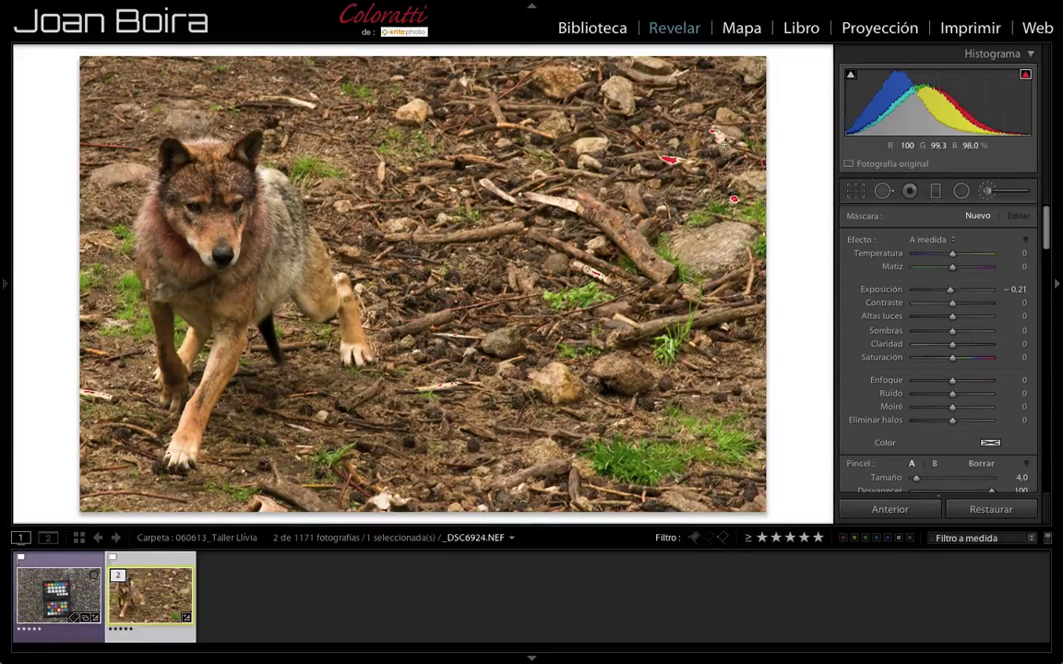
pyautogui.click(669, 159)
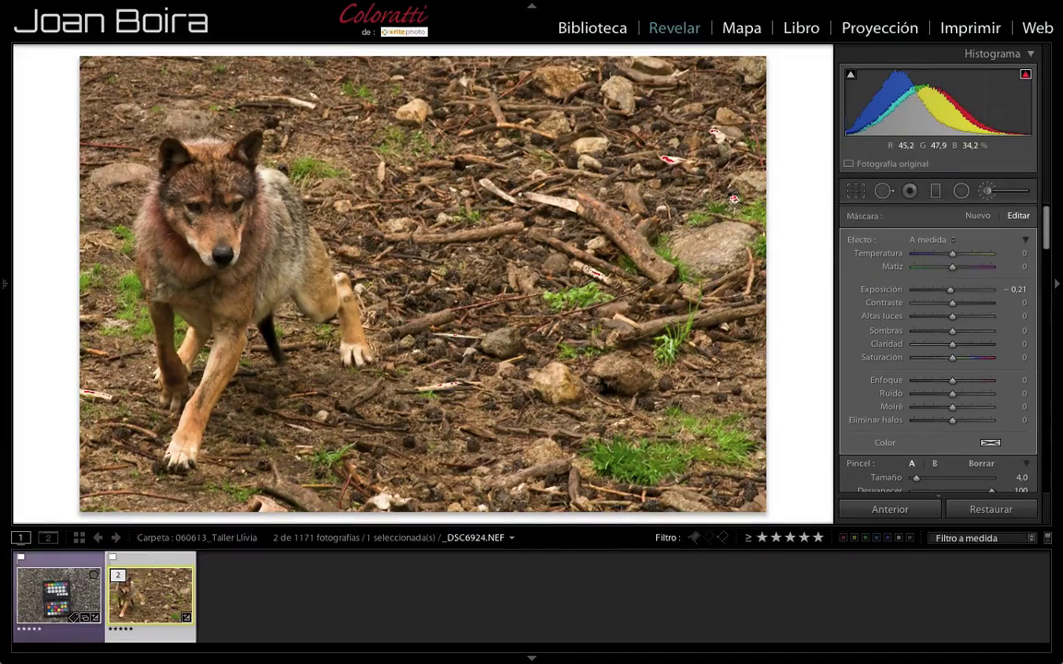
pyautogui.moveTo(951, 291); pyautogui.dragTo(948, 293)
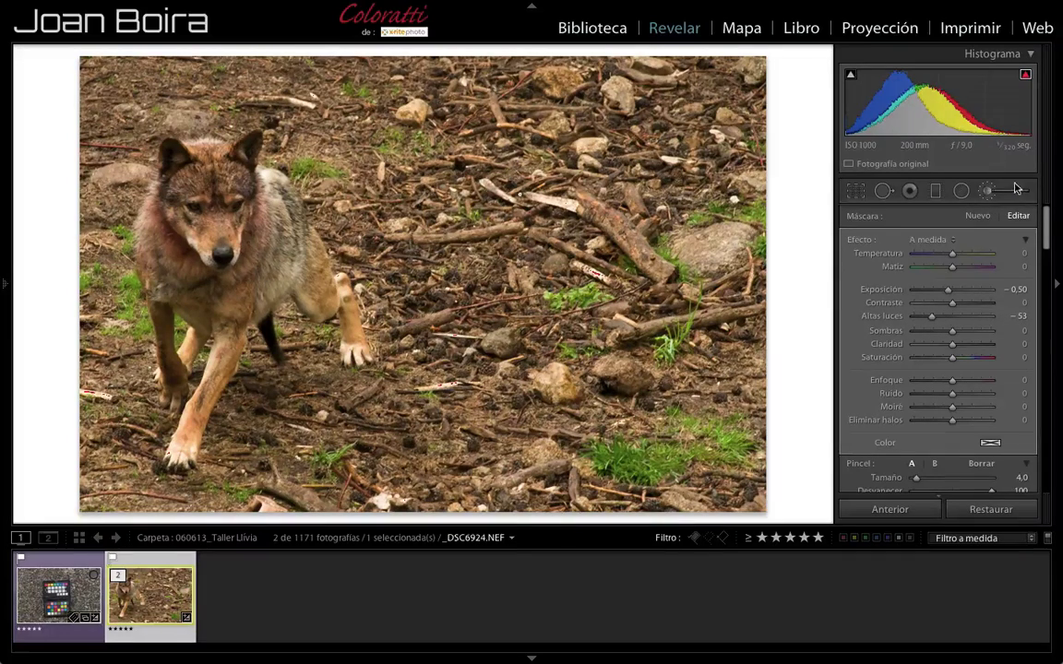
pyautogui.press('Escape')
pyautogui.press('k')
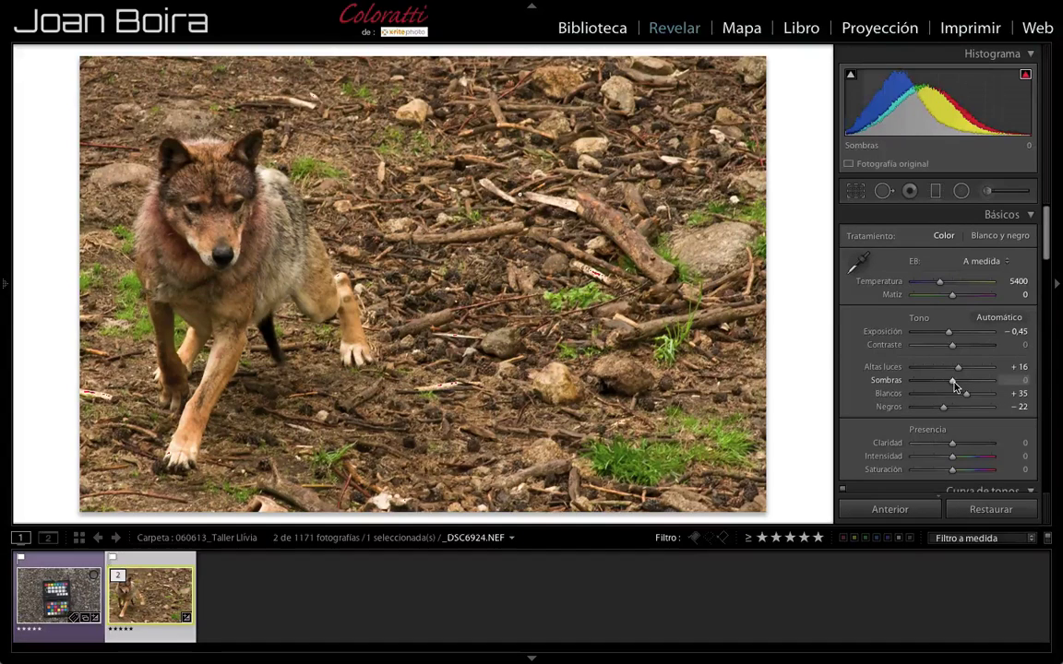
# Step: Compare the Sombras slider at its extremes, then settle shadows at +38
pyautogui.moveTo(953, 380); pyautogui.dragTo(973, 381)
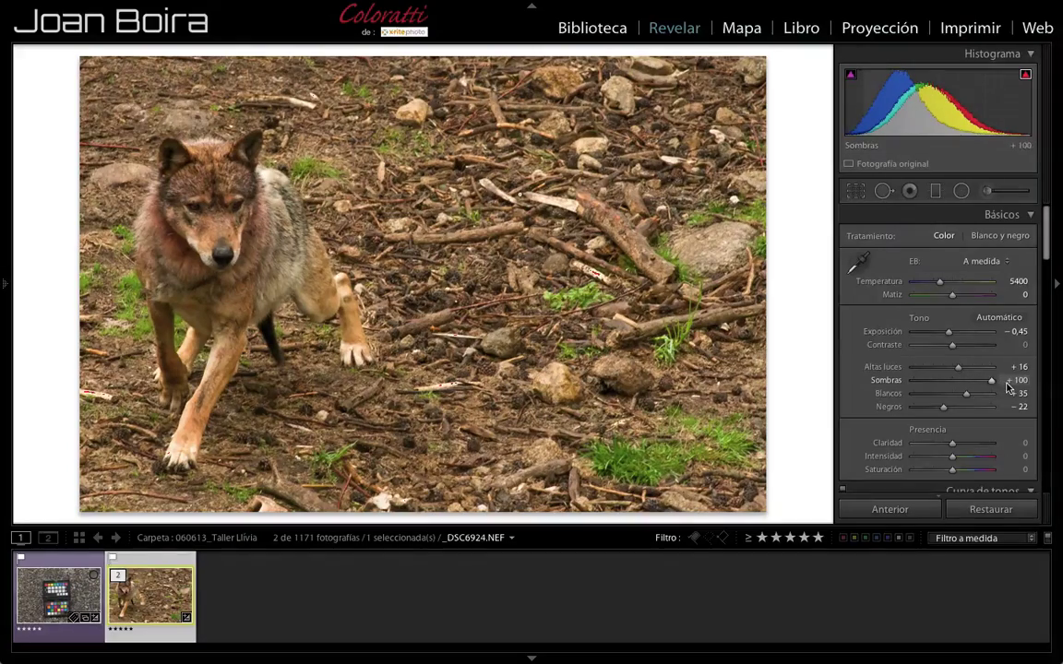
pyautogui.moveTo(992, 380); pyautogui.dragTo(903, 384)
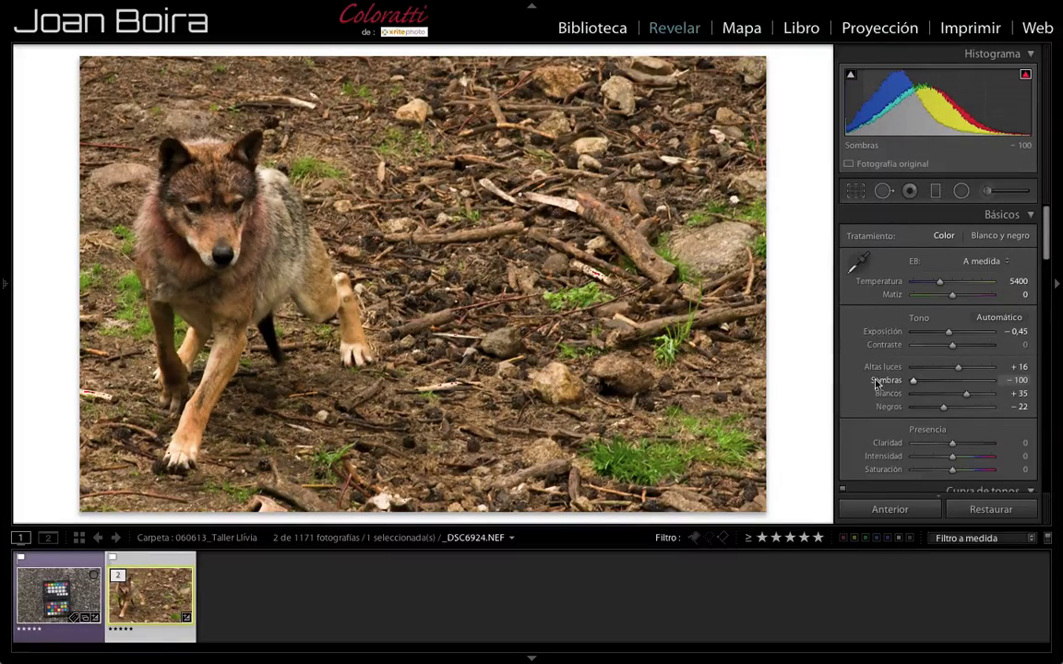
pyautogui.moveTo(902, 384); pyautogui.dragTo(968, 386)
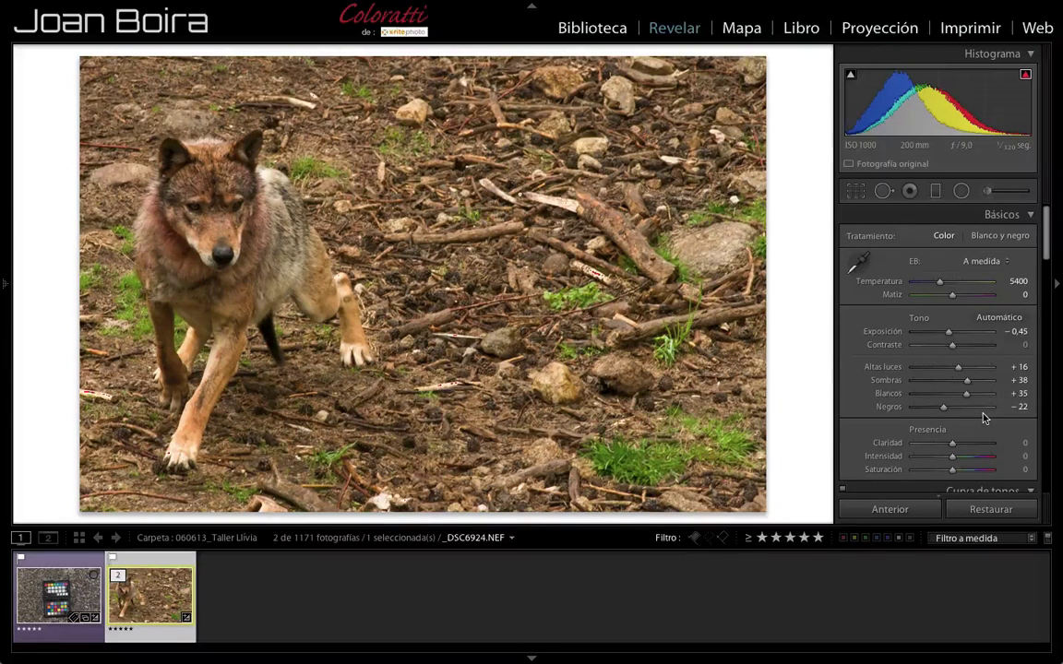
# Step: Set the tone curve to highlights +21, lights +12, darks −10 and shadows +4
pyautogui.scroll(-2, 983, 418)
pyautogui.scroll(-3, 984, 418)
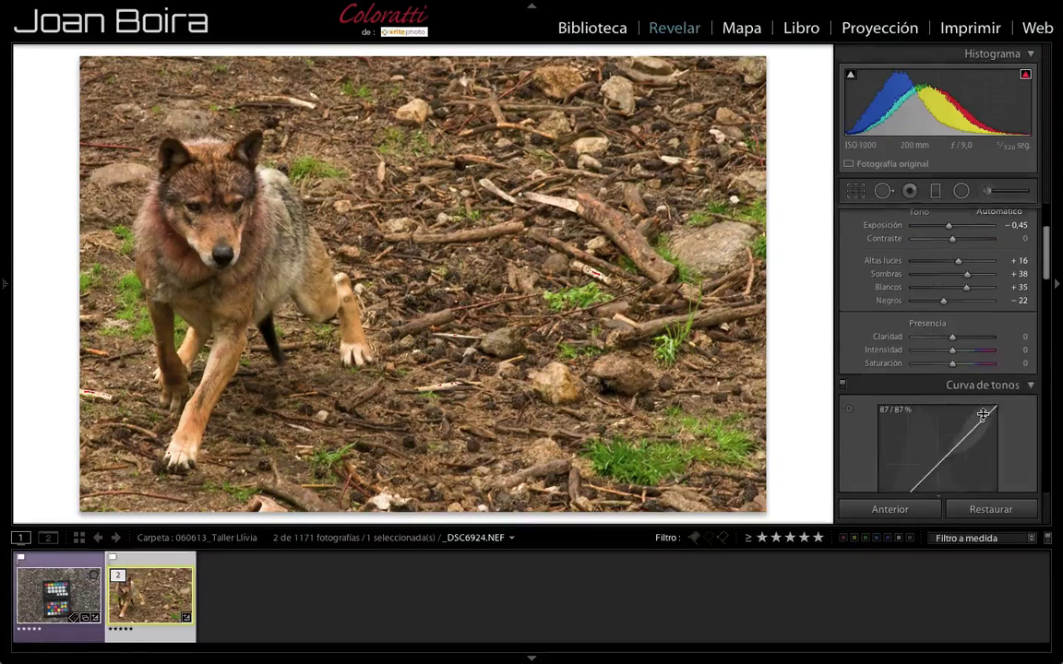
pyautogui.scroll(-3, 983, 415)
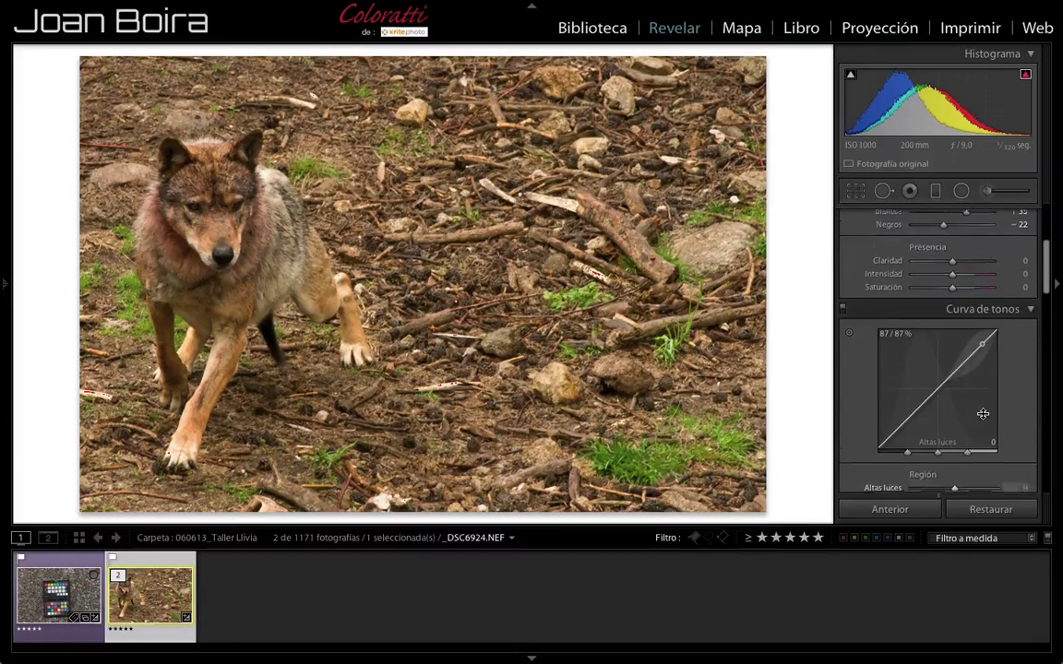
pyautogui.scroll(-2, 983, 413)
pyautogui.scroll(-1, 983, 406)
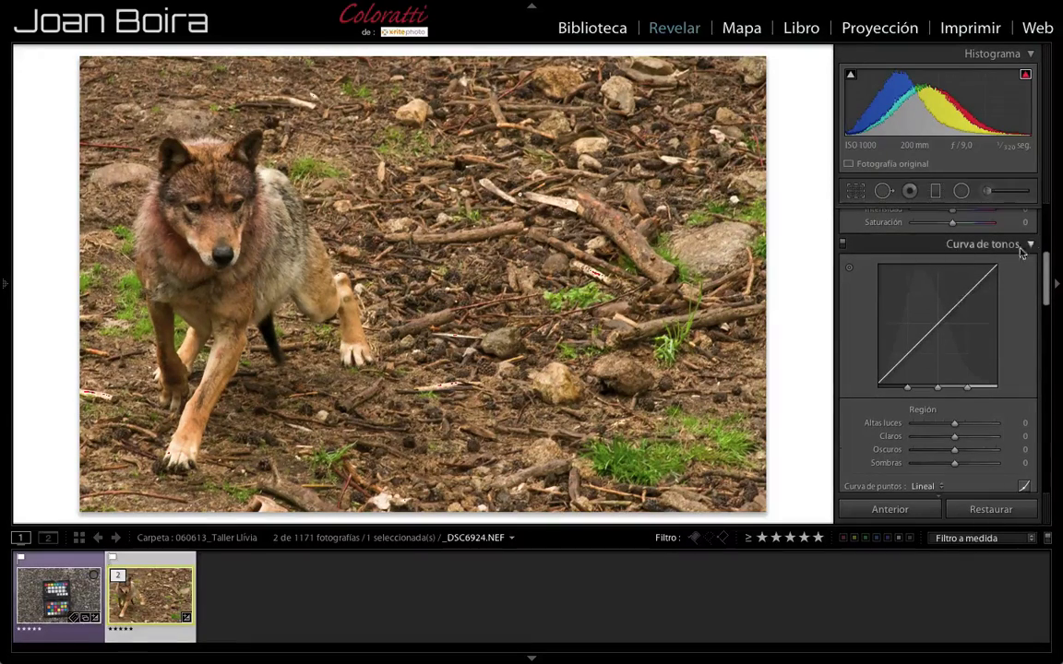
pyautogui.scroll(-2, 983, 406)
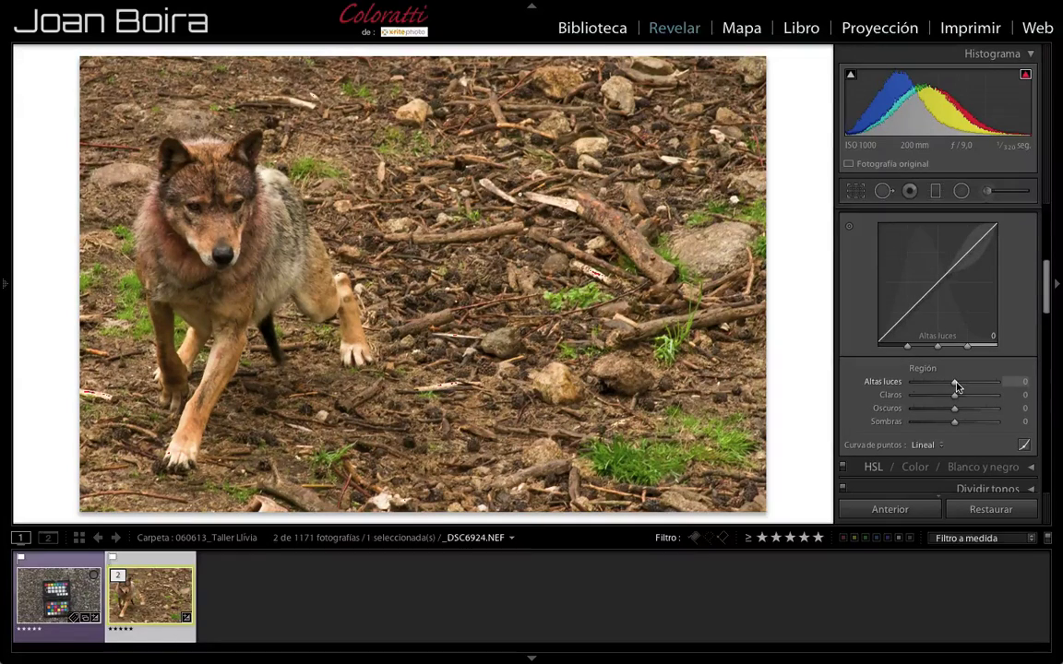
pyautogui.moveTo(957, 385)
pyautogui.mouseDown()
pyautogui.moveTo(974, 397)
pyautogui.moveTo(930, 396)
pyautogui.moveTo(968, 399)
pyautogui.moveTo(950, 409)
pyautogui.mouseUp()
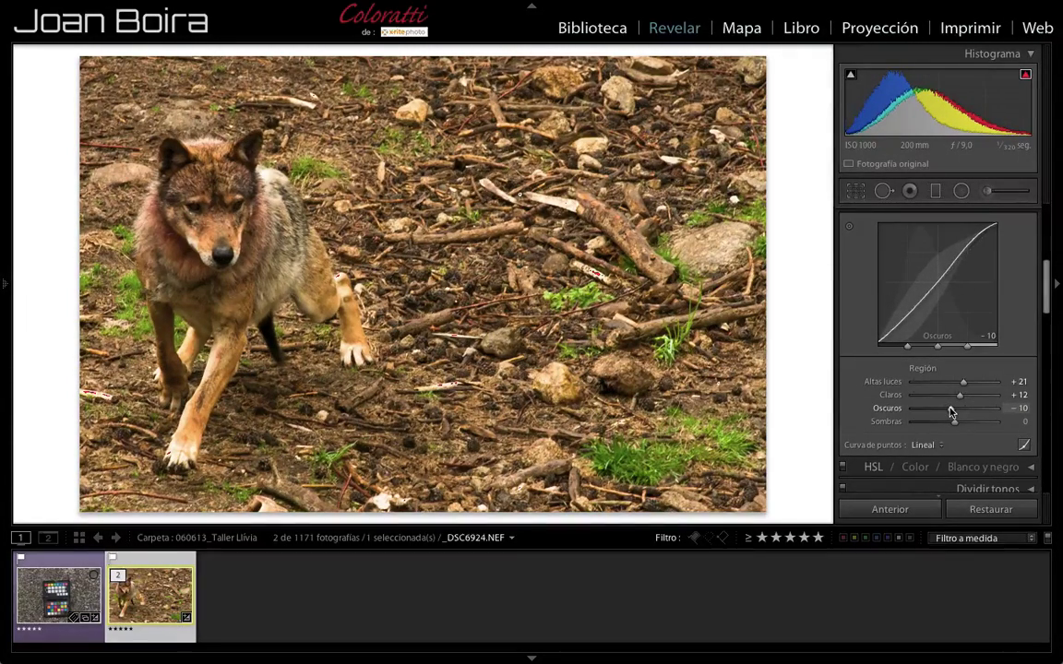
pyautogui.moveTo(954, 424); pyautogui.dragTo(958, 427)
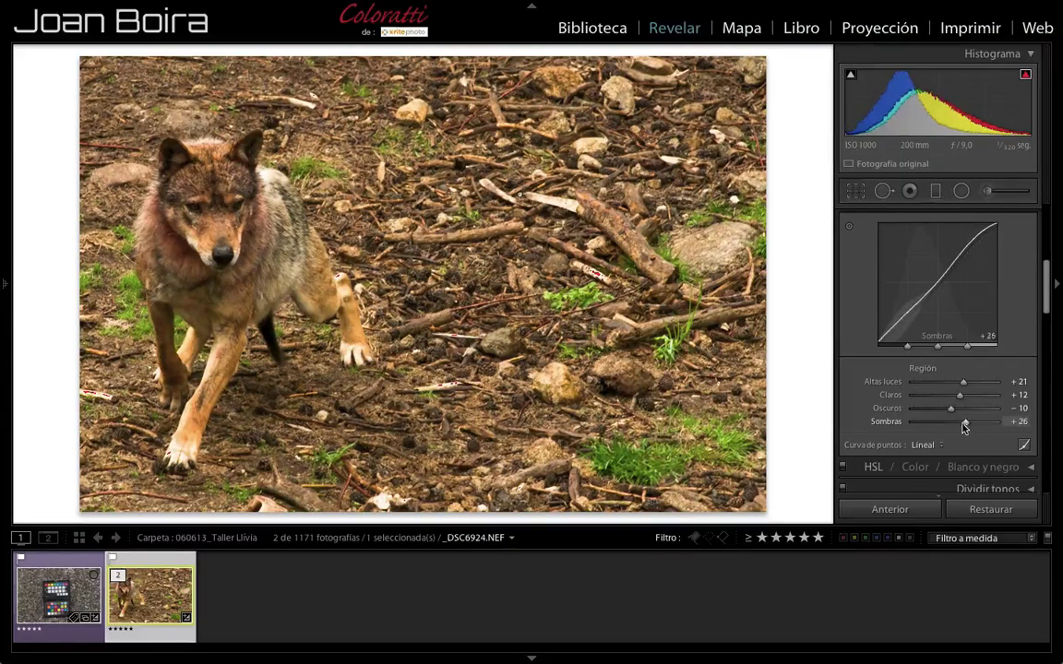
pyautogui.moveTo(958, 427)
pyautogui.mouseDown()
pyautogui.moveTo(945, 425)
pyautogui.moveTo(959, 426)
pyautogui.mouseUp()
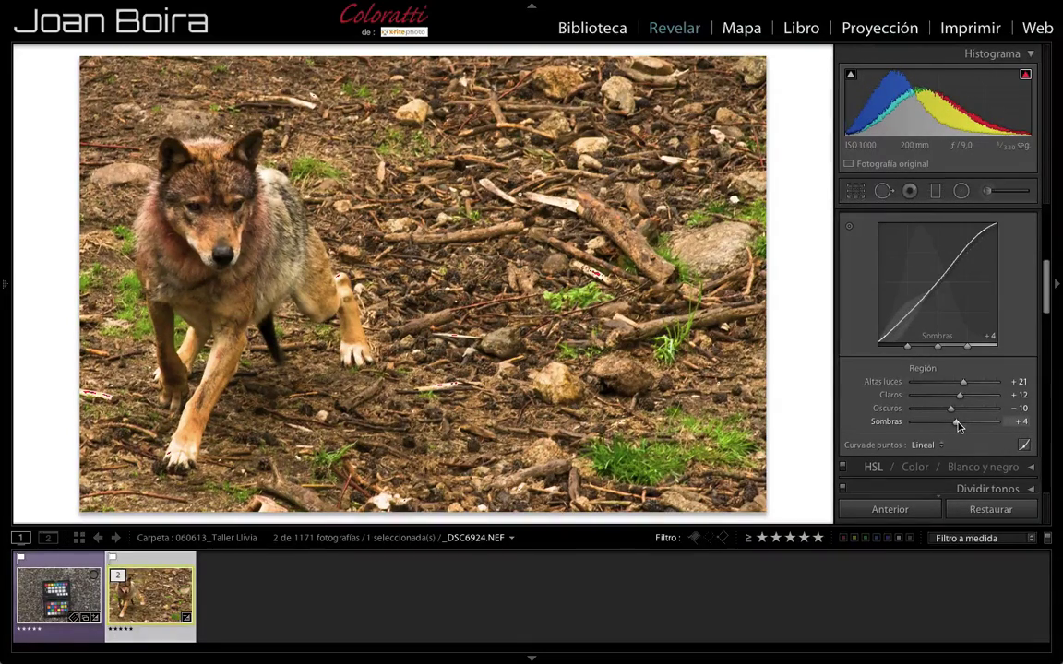
# Step: Toggle the Curva de tonos panel off and on to compare, leaving it enabled
pyautogui.scroll(1, 859, 251)
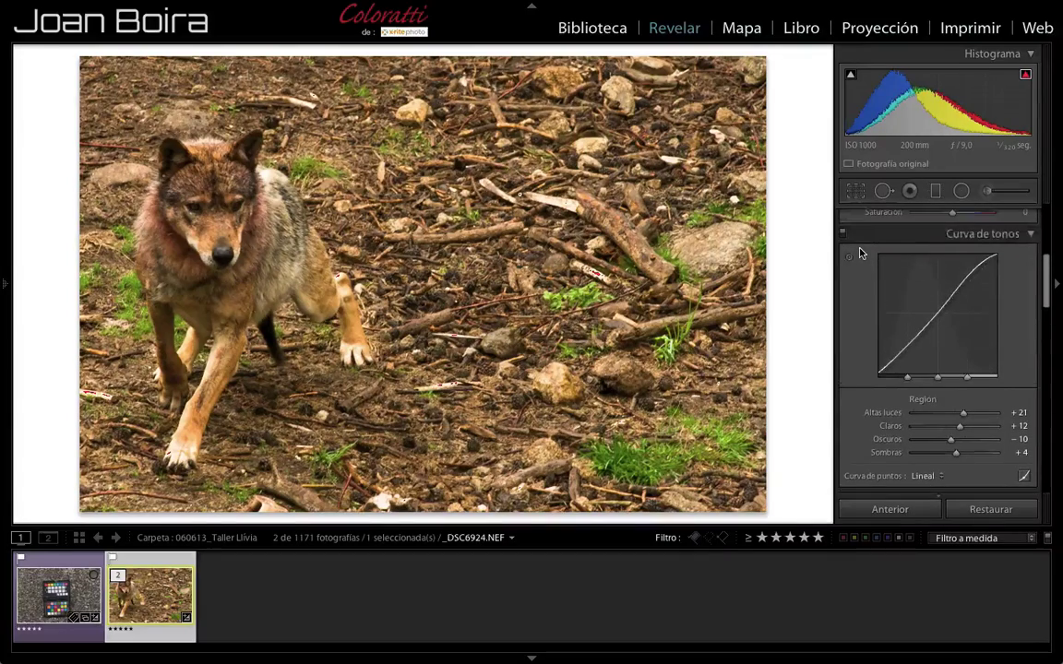
pyautogui.click(842, 232)
pyautogui.click(842, 232)
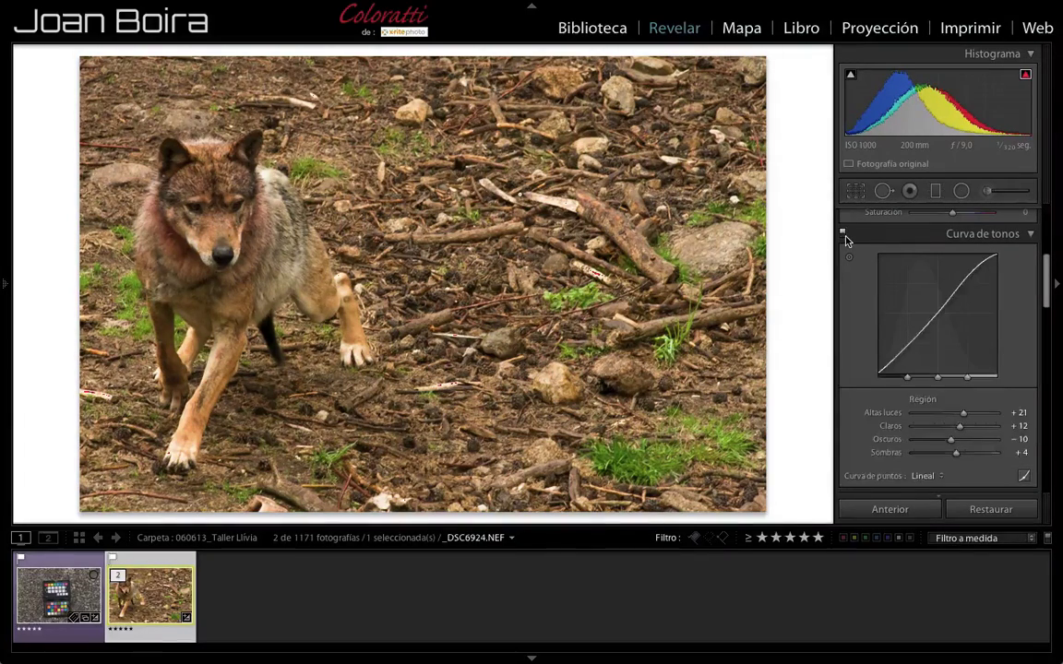
pyautogui.click(843, 234)
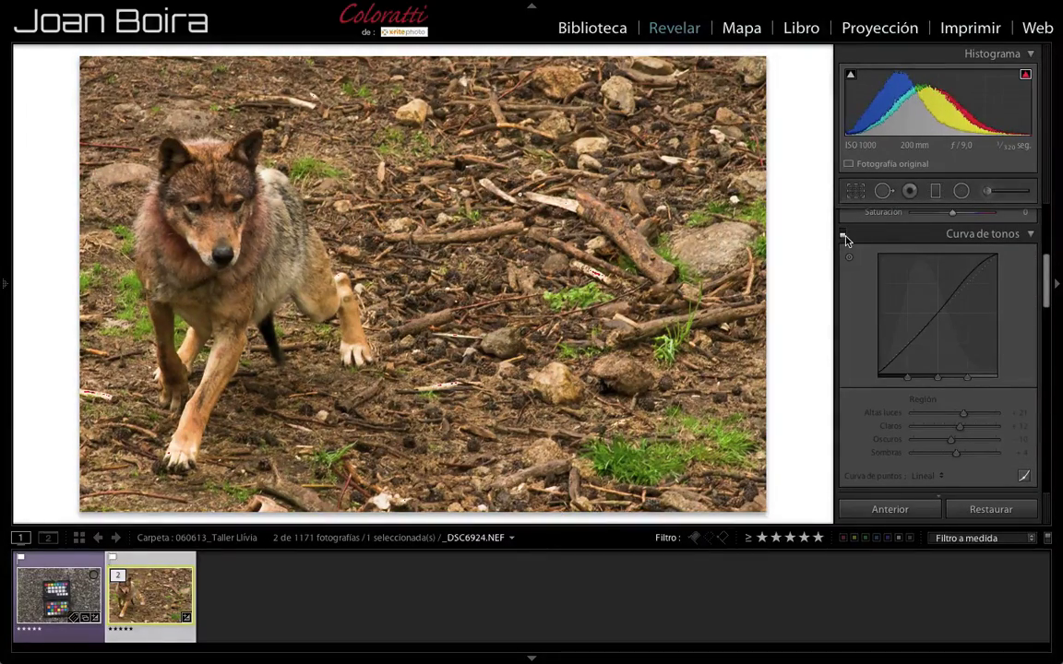
pyautogui.click(842, 234)
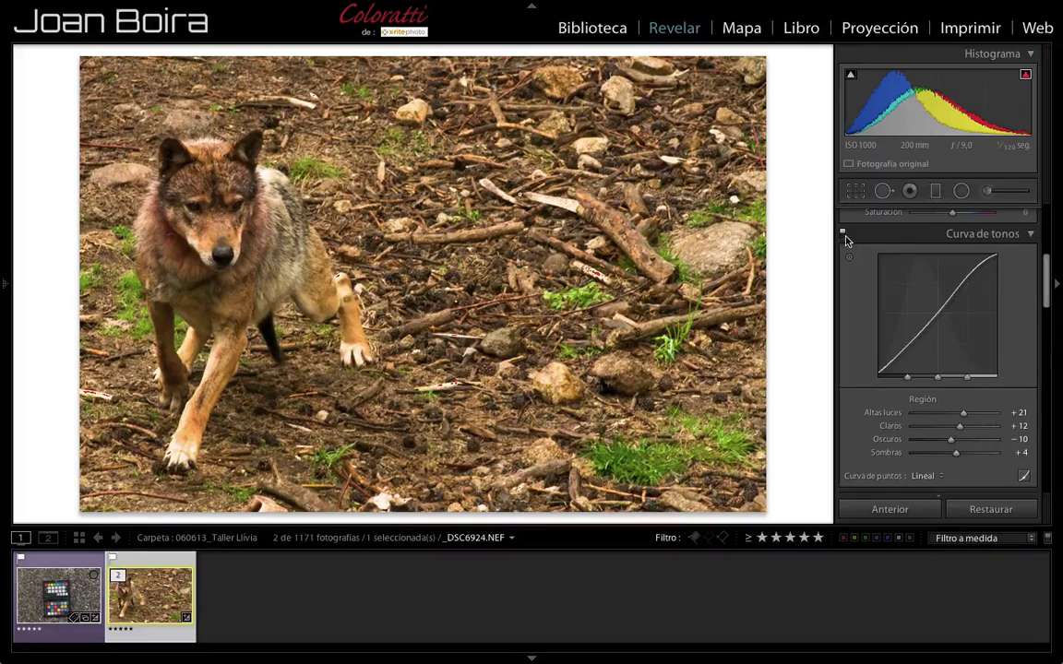
# Step: Drag the Altas luces slider in Básicos from +16 down to −17
pyautogui.scroll(3, 1002, 288)
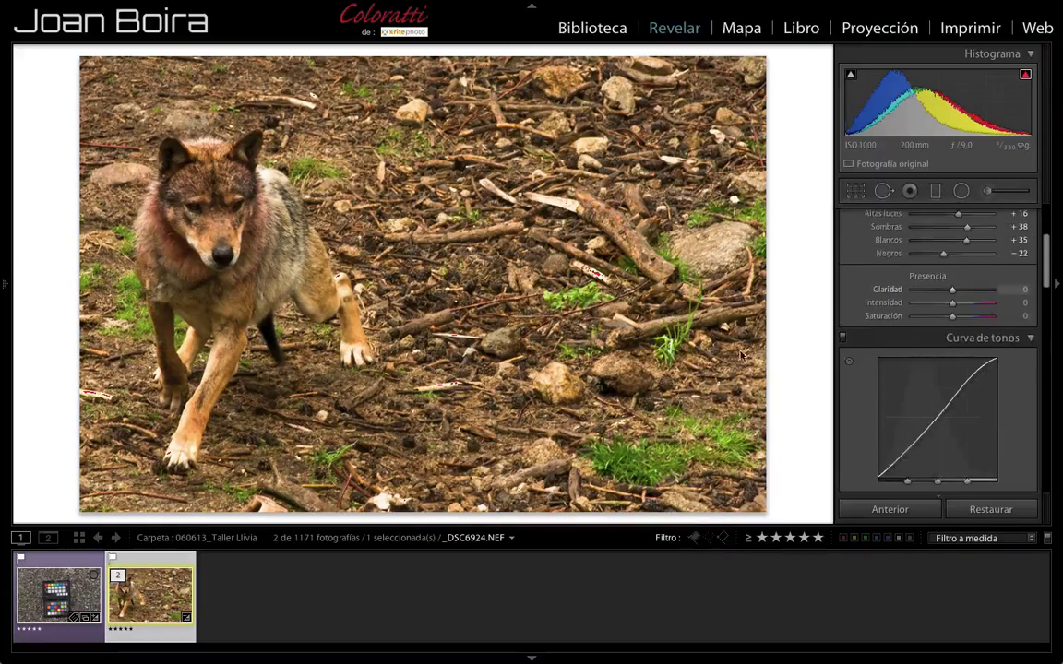
pyautogui.scroll(1, 940, 356)
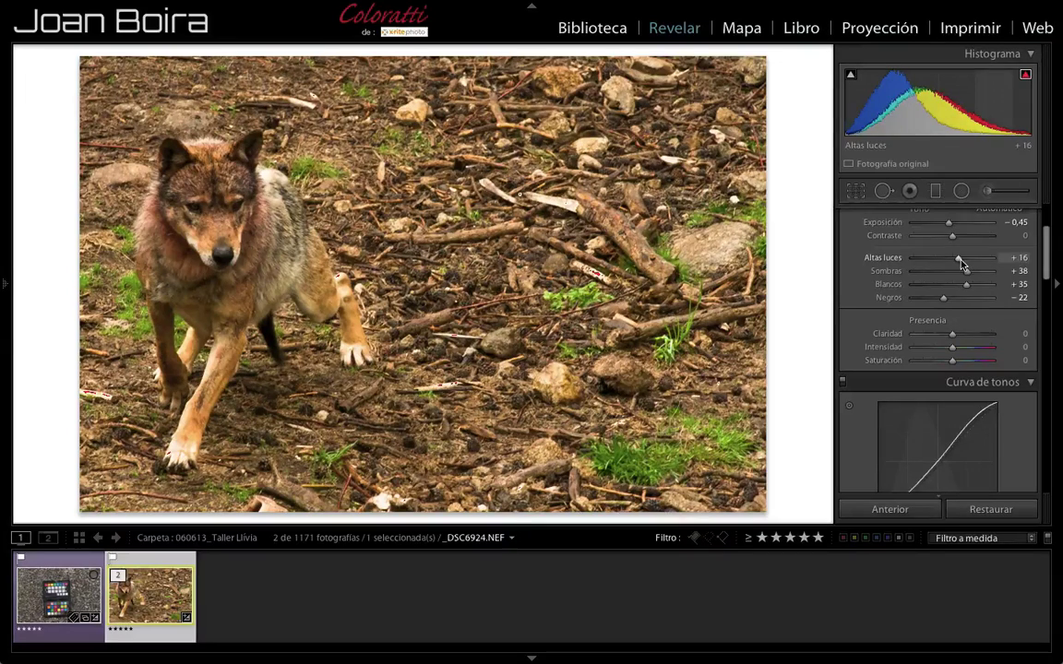
pyautogui.moveTo(958, 258); pyautogui.dragTo(947, 263)
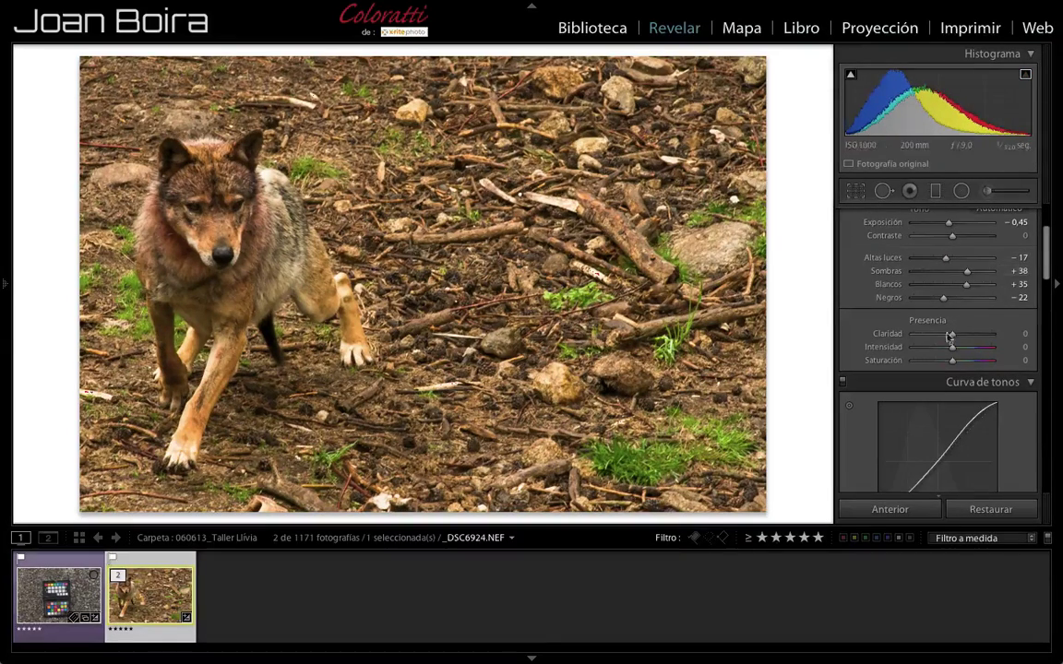
pyautogui.scroll(-3, 1010, 433)
pyautogui.scroll(-1, 1012, 434)
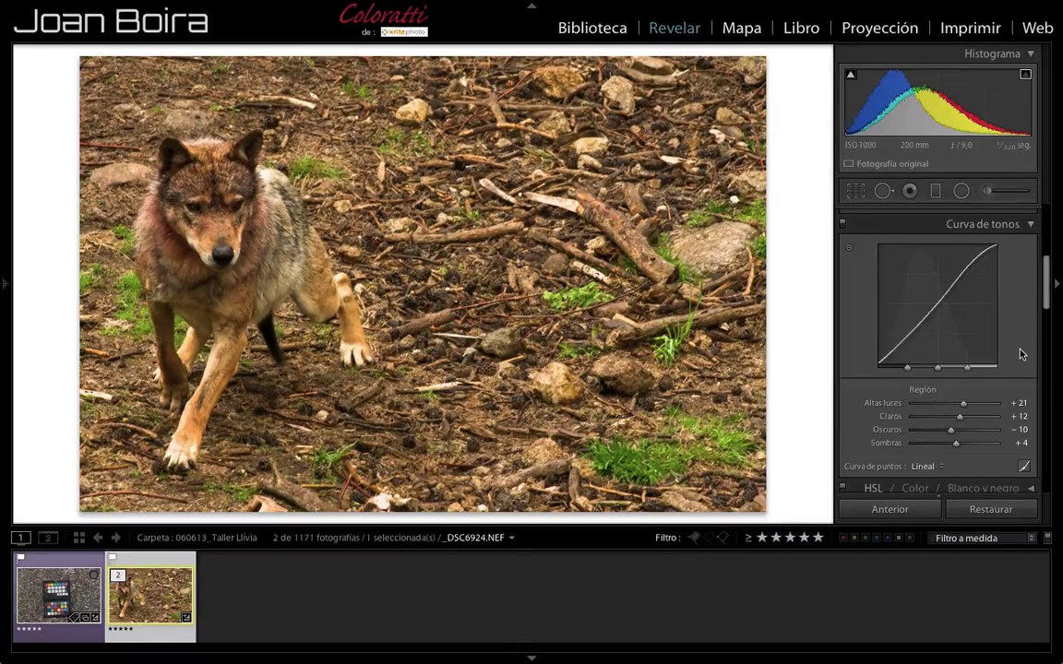
pyautogui.scroll(2, 1020, 354)
pyautogui.scroll(1, 1020, 354)
pyautogui.scroll(-6, 1020, 350)
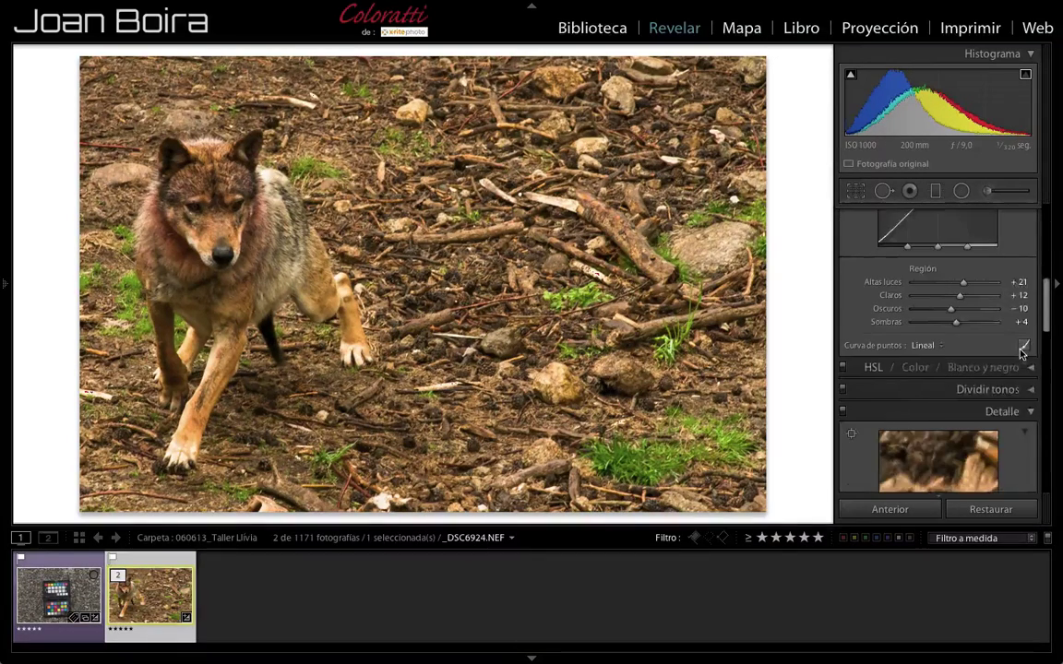
pyautogui.scroll(5, 989, 359)
pyautogui.scroll(2, 991, 361)
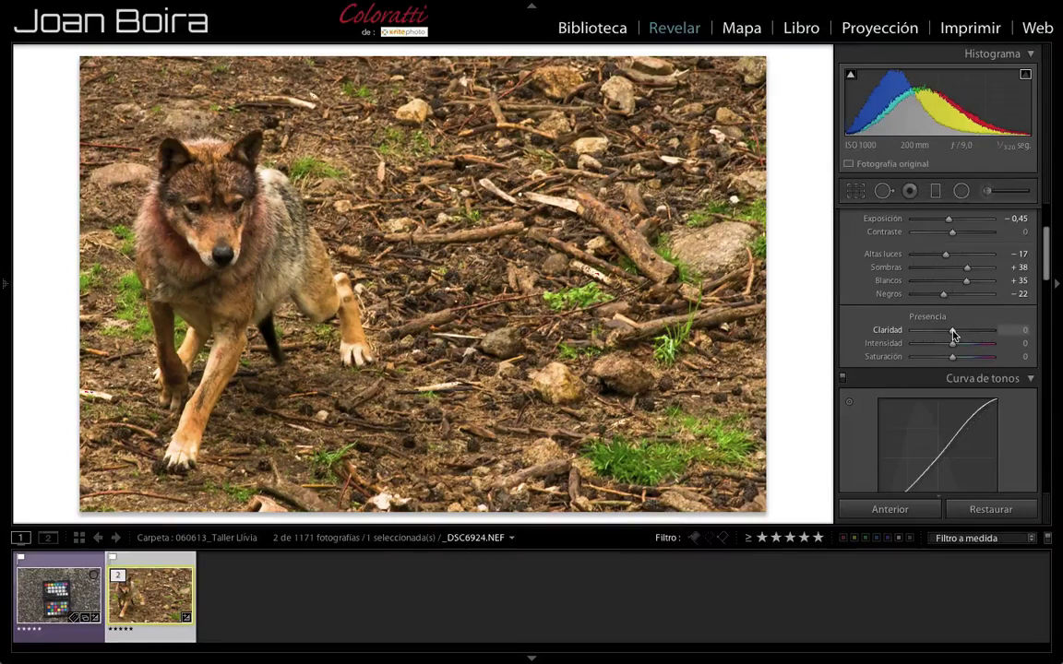
pyautogui.moveTo(952, 331); pyautogui.dragTo(980, 334)
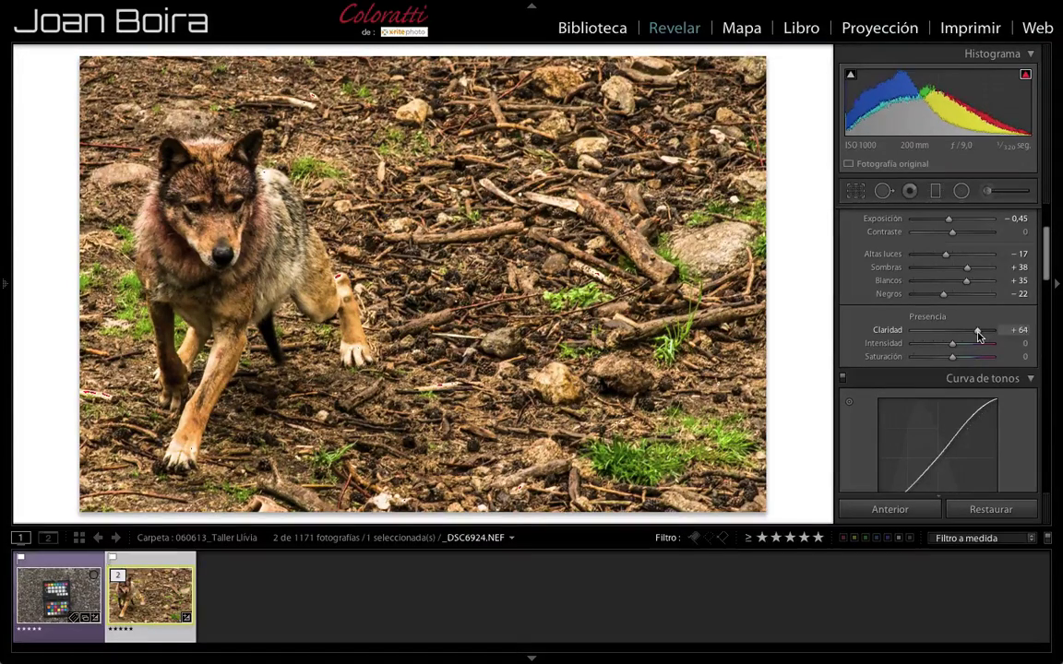
pyautogui.moveTo(980, 336); pyautogui.dragTo(969, 336)
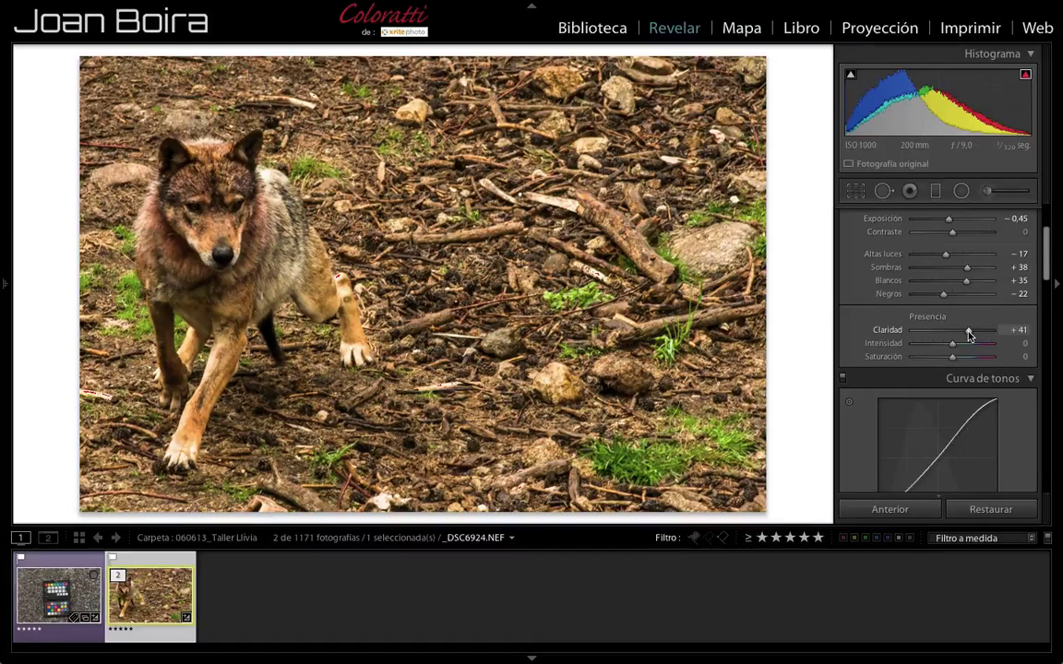
pyautogui.moveTo(968, 332); pyautogui.dragTo(1004, 336)
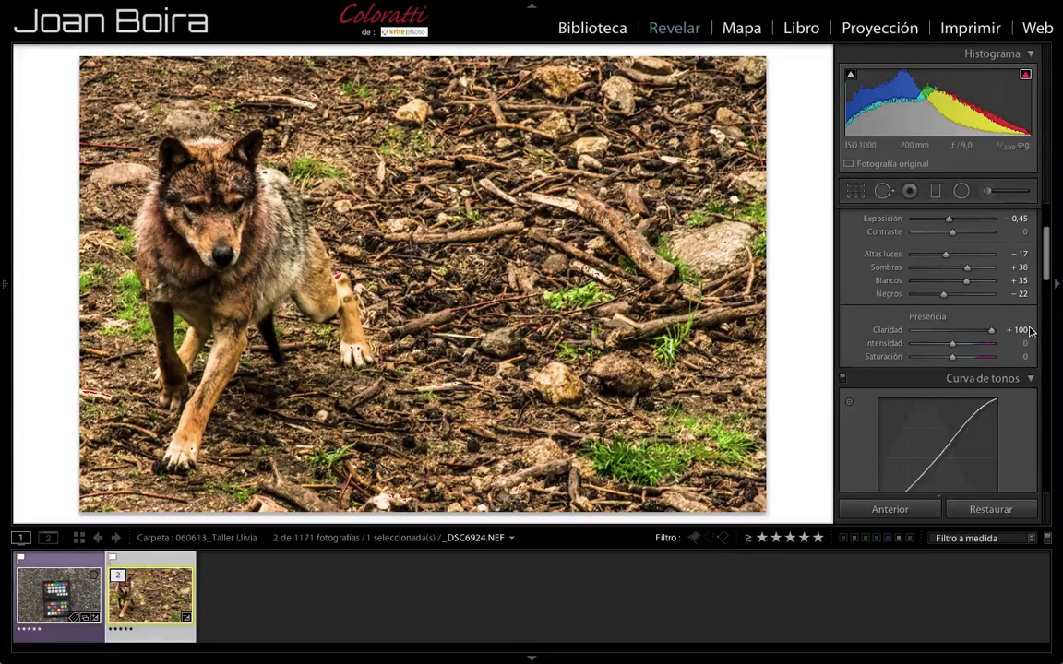
pyautogui.moveTo(989, 330); pyautogui.dragTo(962, 333)
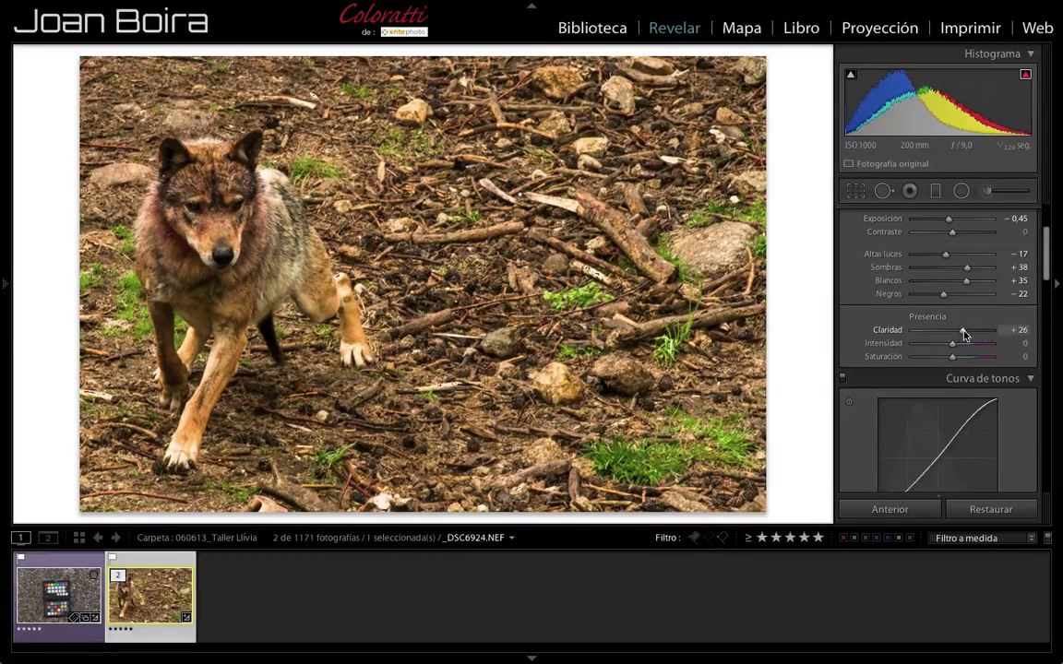
pyautogui.doubleClick(963, 330)
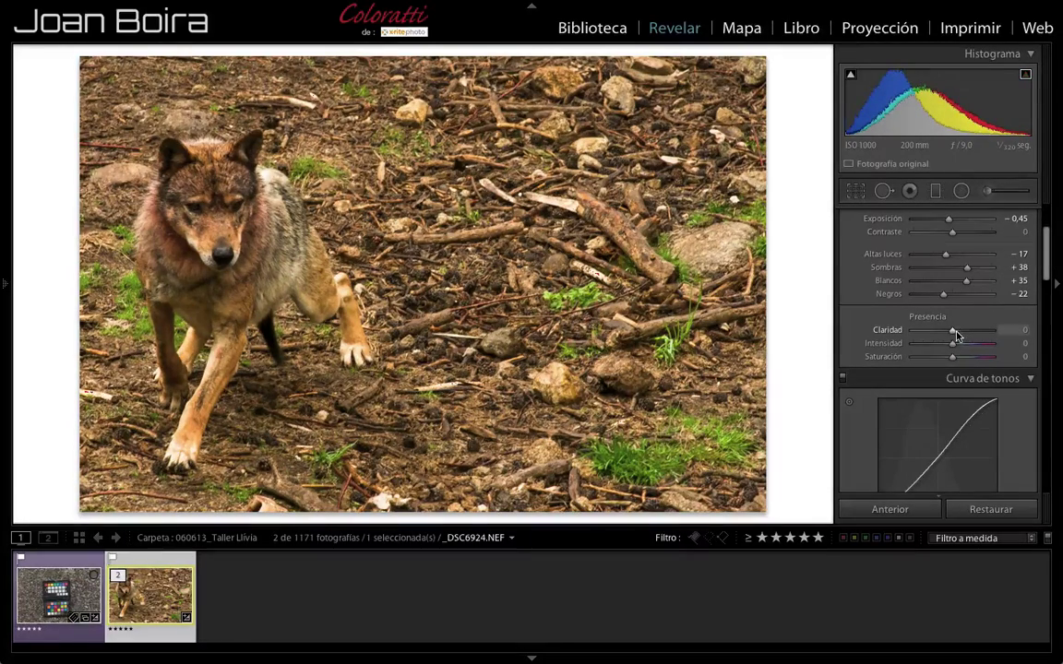
# Step: Set Claridad to +20, test Saturación from +100 to −38, then reset it to 0
pyautogui.moveTo(953, 330); pyautogui.dragTo(959, 330)
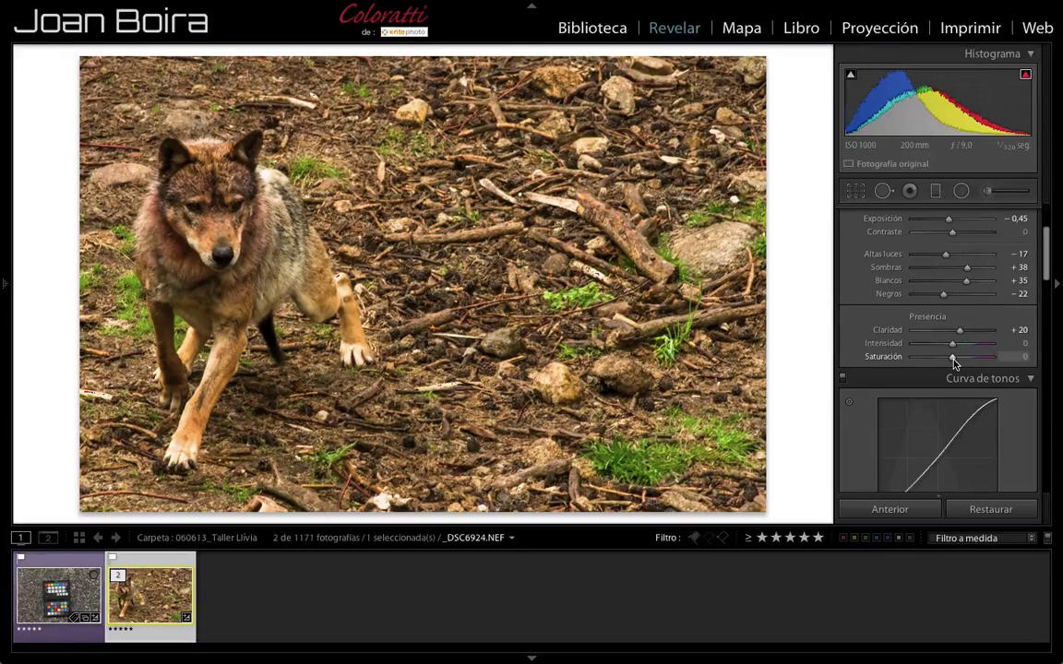
pyautogui.moveTo(953, 358)
pyautogui.mouseDown()
pyautogui.moveTo(1024, 369)
pyautogui.moveTo(870, 364)
pyautogui.moveTo(954, 369)
pyautogui.mouseUp()
pyautogui.moveTo(952, 357)
pyautogui.mouseDown()
pyautogui.moveTo(923, 361)
pyautogui.moveTo(953, 364)
pyautogui.mouseUp()
pyautogui.moveTo(952, 365)
pyautogui.mouseDown()
pyautogui.moveTo(936, 364)
pyautogui.moveTo(974, 363)
pyautogui.mouseUp()
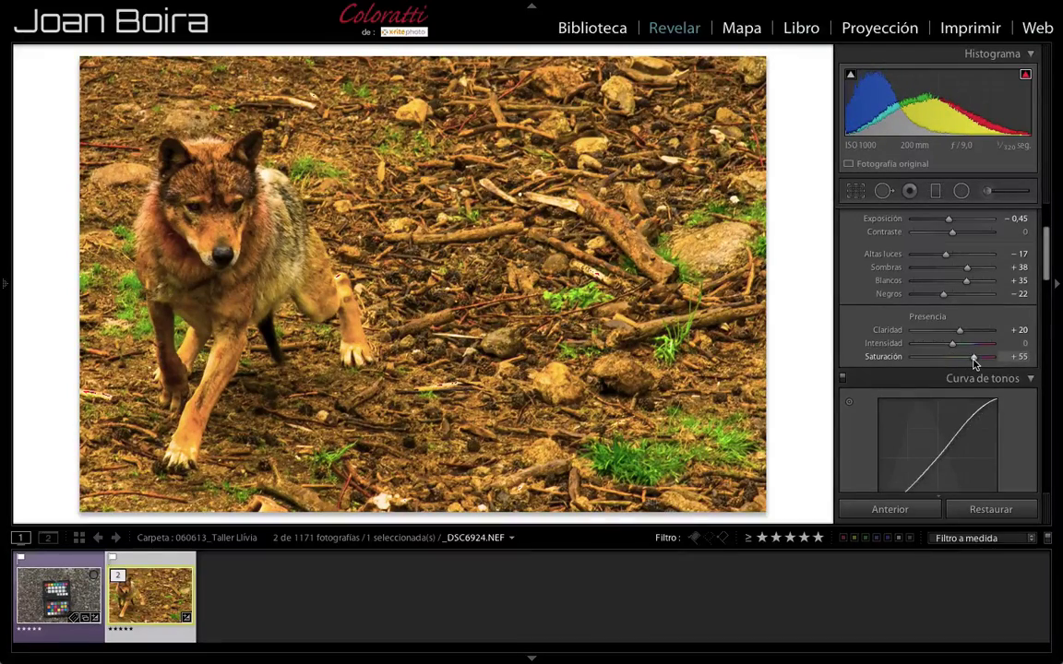
pyautogui.doubleClick(974, 357)
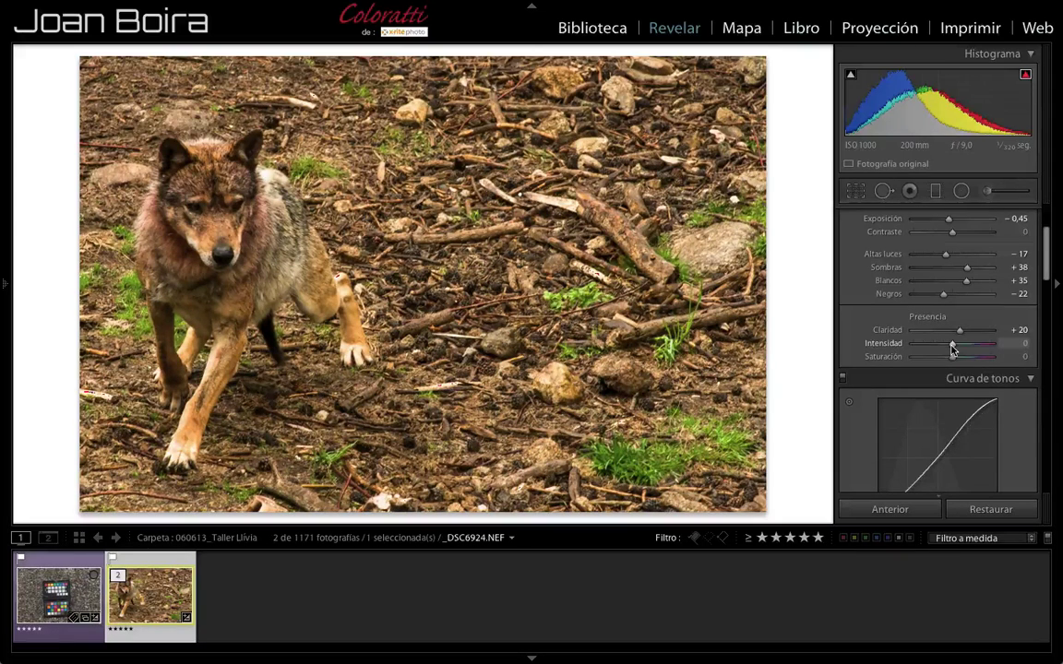
pyautogui.moveTo(952, 348)
pyautogui.mouseDown()
pyautogui.moveTo(969, 349)
pyautogui.moveTo(911, 349)
pyautogui.mouseUp()
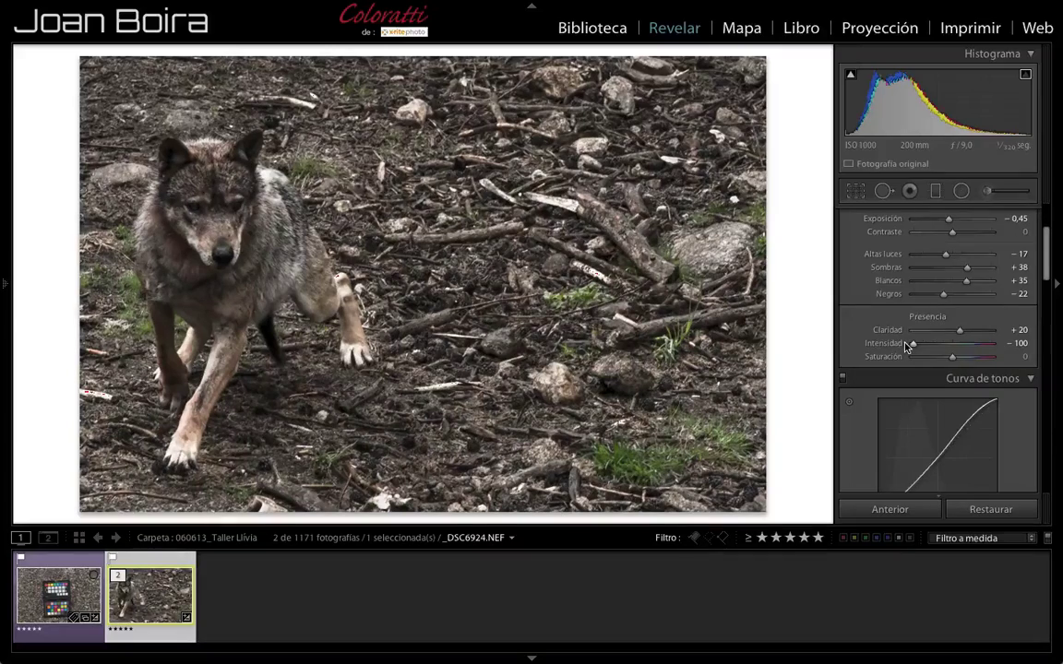
pyautogui.moveTo(913, 343); pyautogui.dragTo(952, 345)
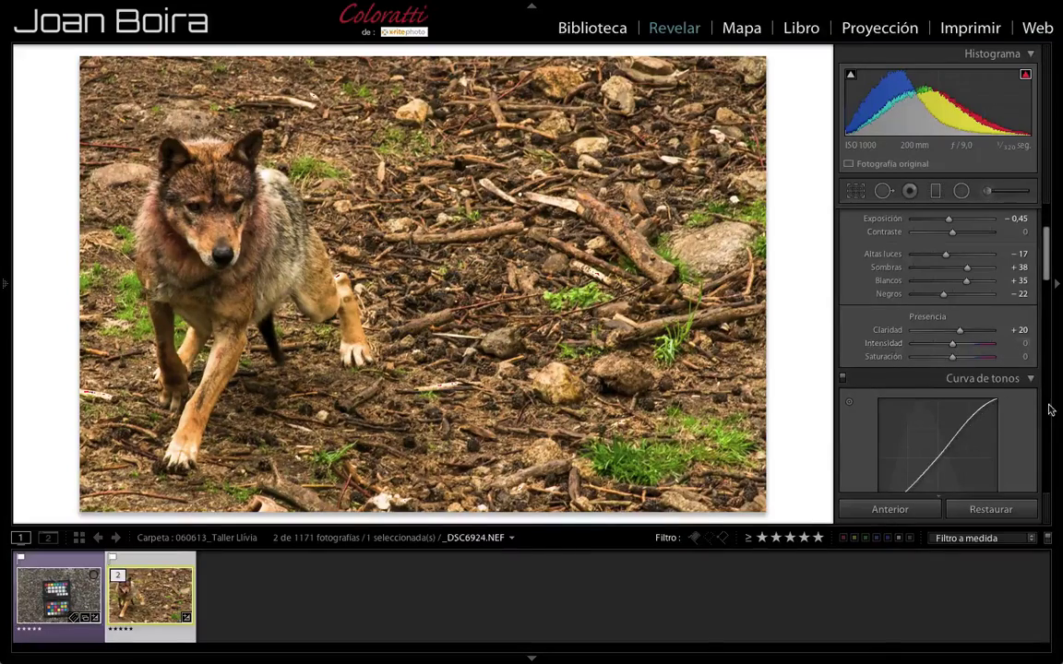
# Step: Show the toolbar, hide the right panel, and choose the Antes/Después Izquierda/Derecha view
pyautogui.press('t')
pyautogui.scroll(3, 1046, 408)
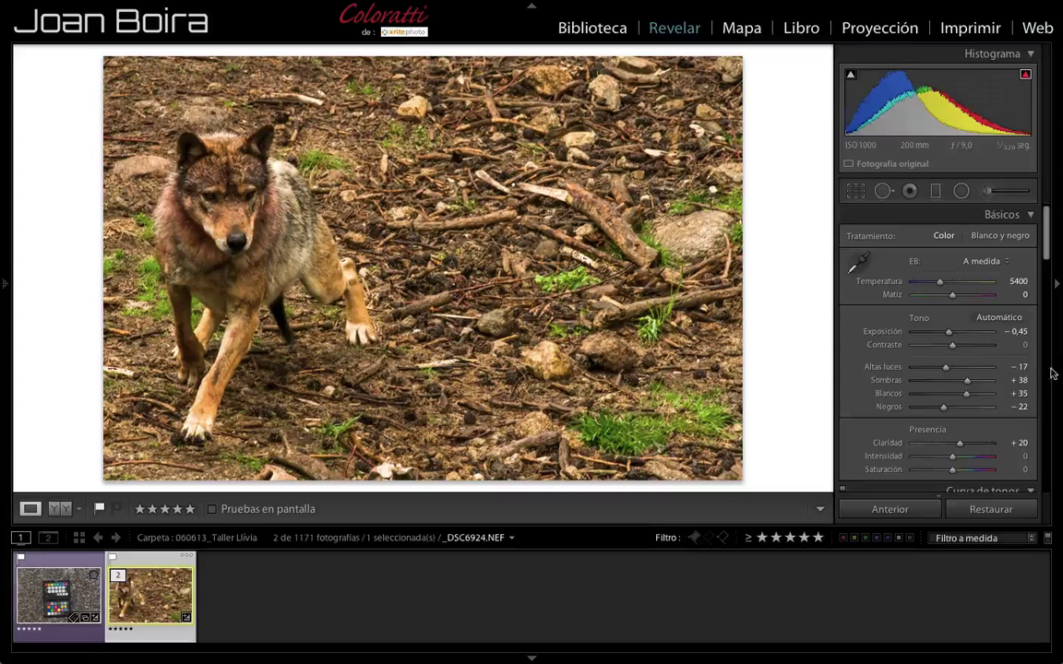
pyautogui.click(1057, 284)
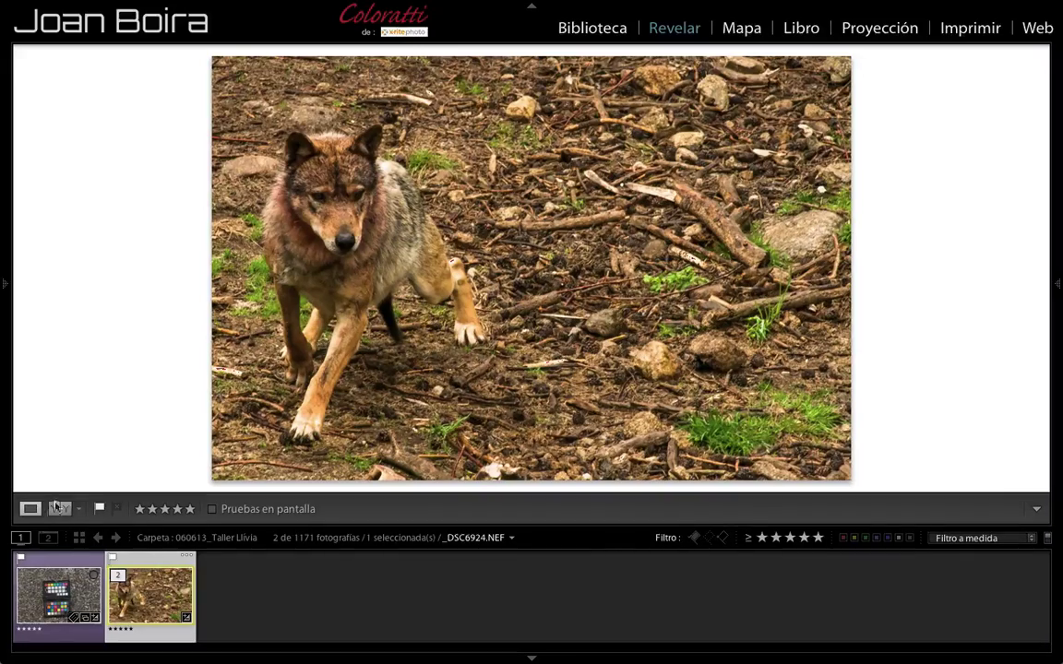
pyautogui.click(80, 509)
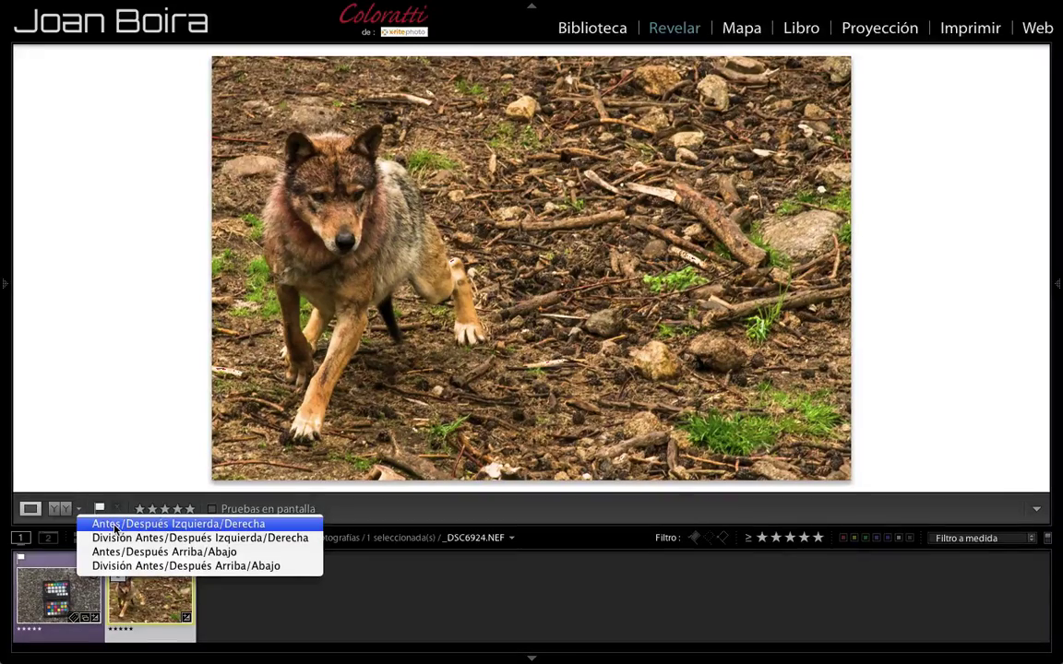
pyautogui.click(115, 524)
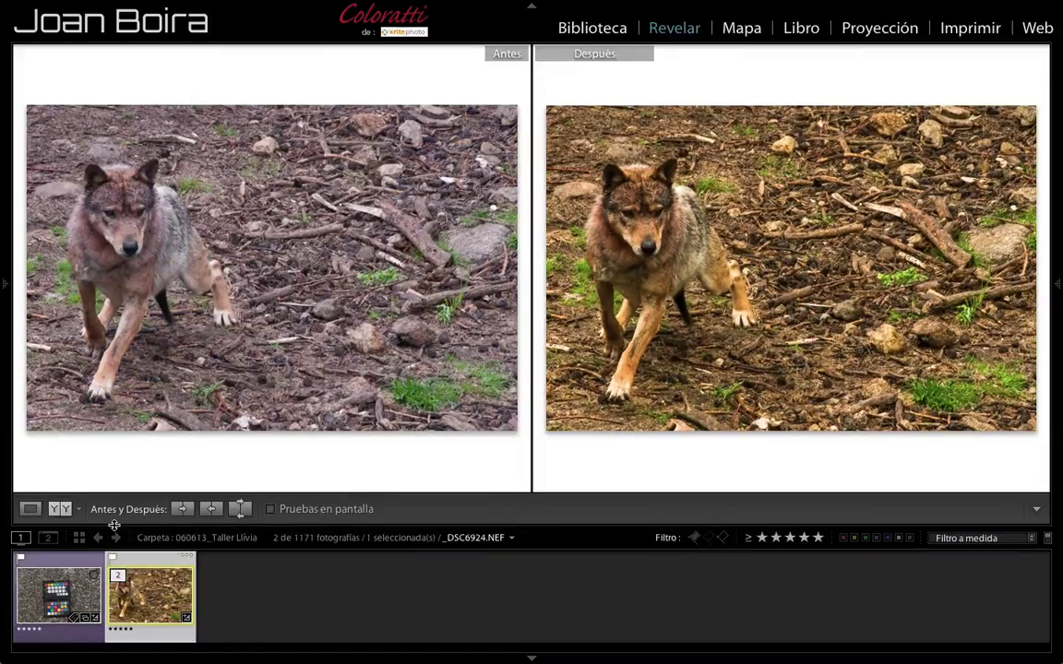